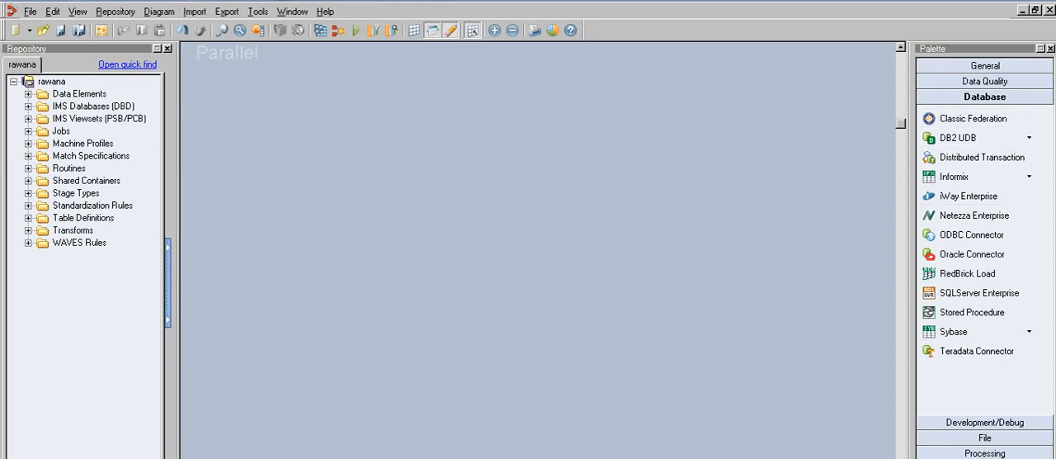
- Browse the palette groups and place an ODBC Connector stage from the Database group onto the parallel job canvas
left_click(984, 66)
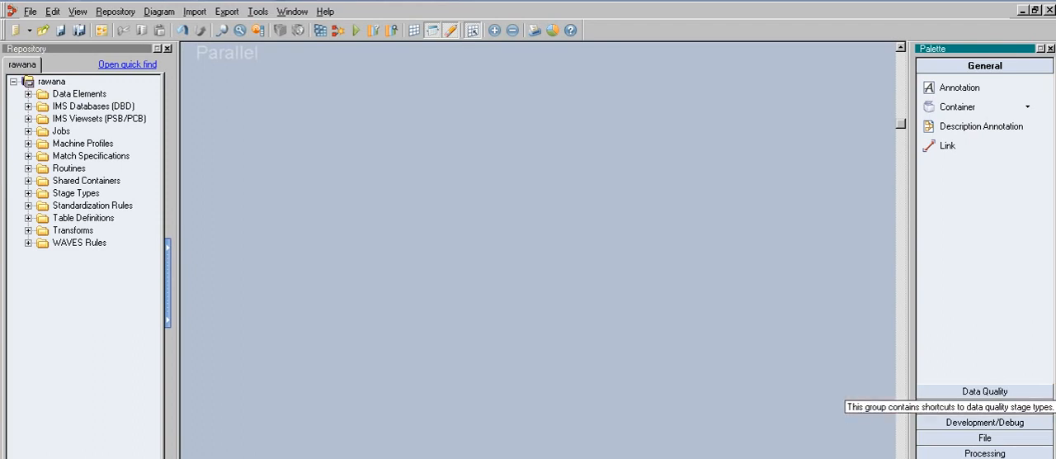
left_click(985, 391)
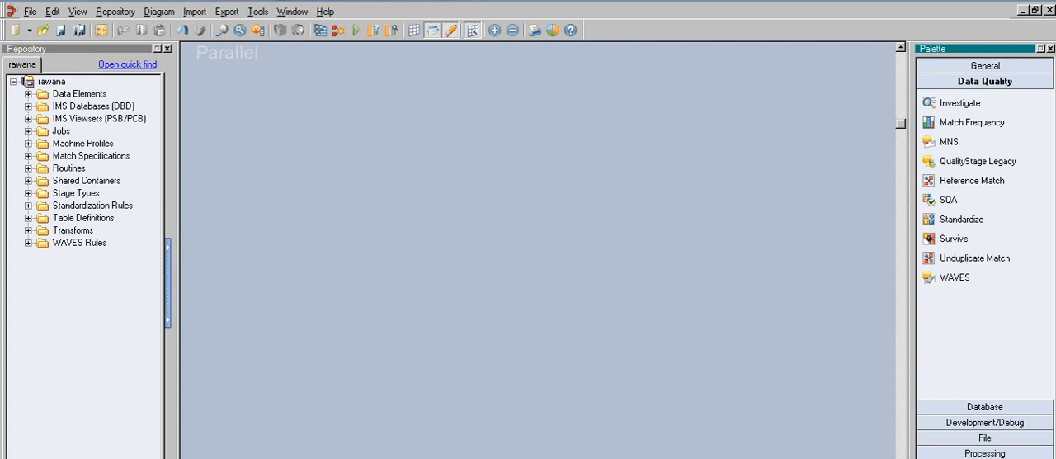
left_click(985, 407)
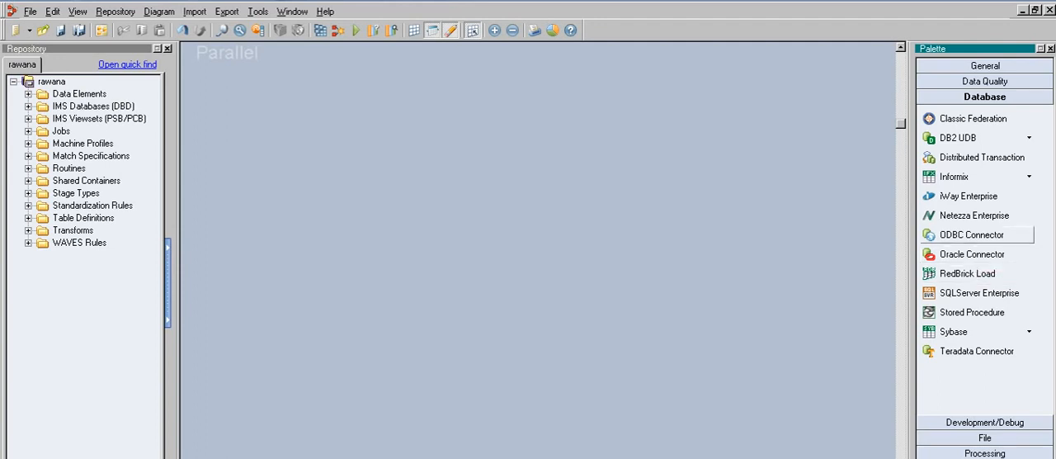
left_click_drag(972, 235, 305, 213)
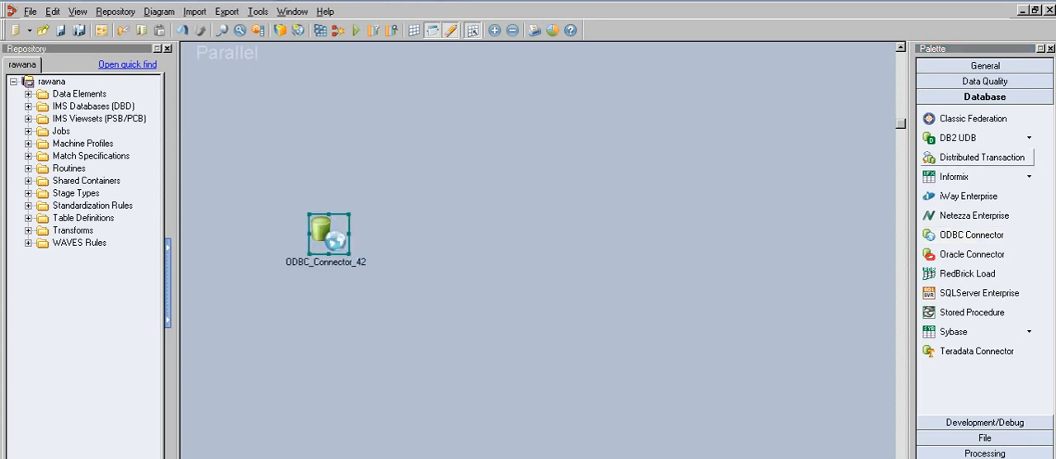
- Inspect the stage variants available under DB2 UDB and Informix in the Database palette group
left_click(1029, 137)
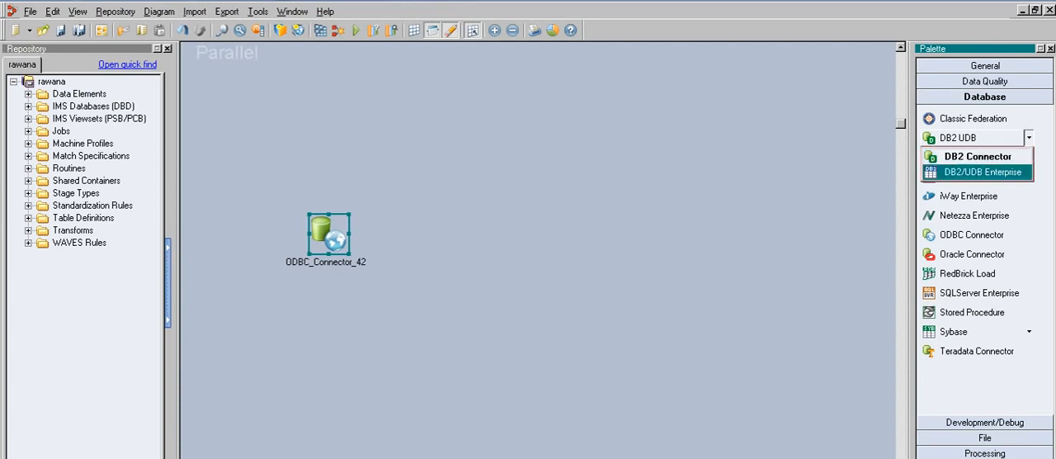
left_click(825, 188)
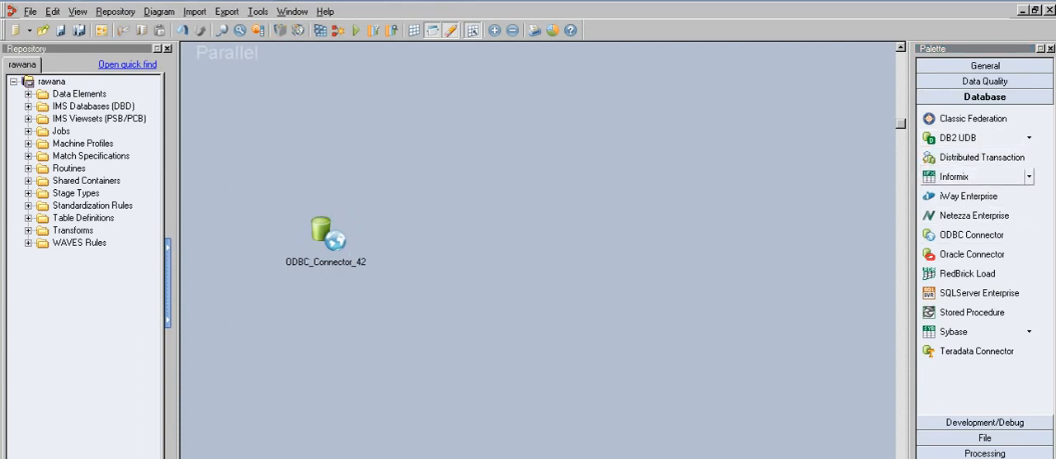
left_click(1029, 177)
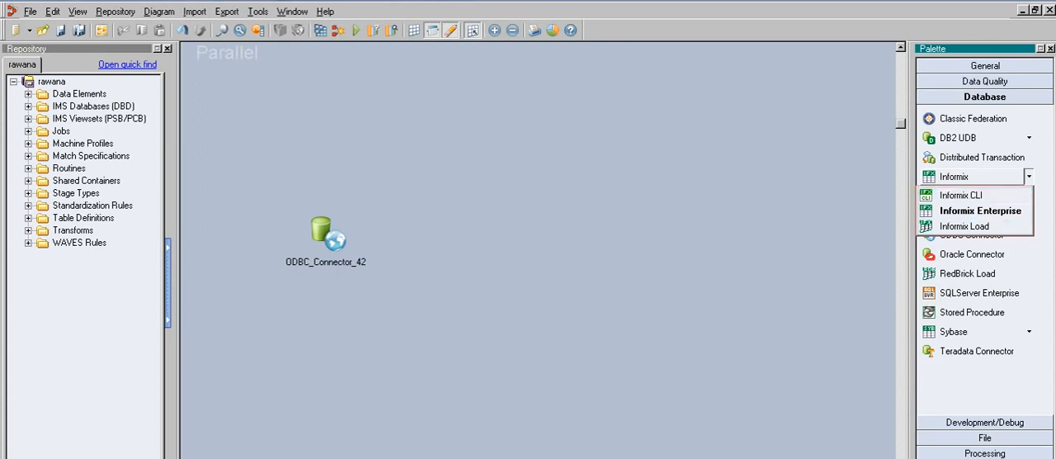
left_click(825, 206)
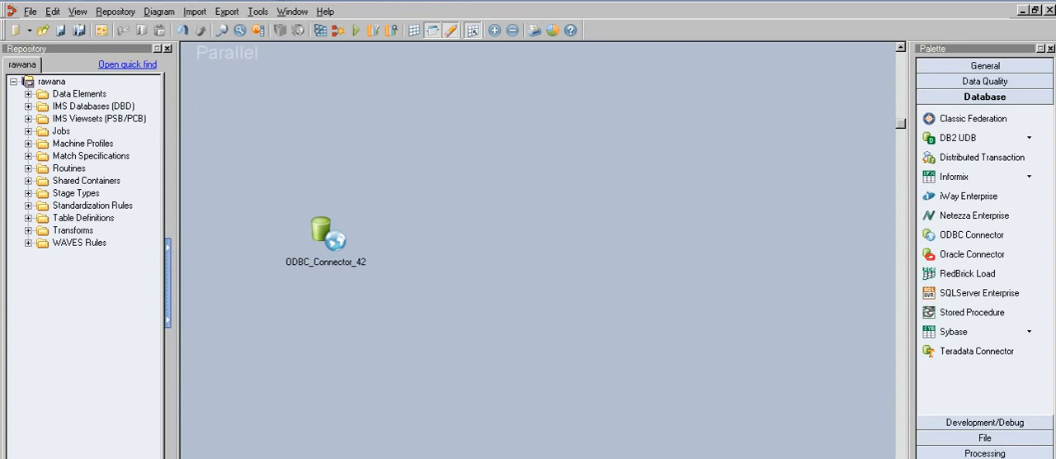
- Draw an output link from the ODBC connector stage towards the right of the canvas
left_click_drag(332, 236, 446, 228)
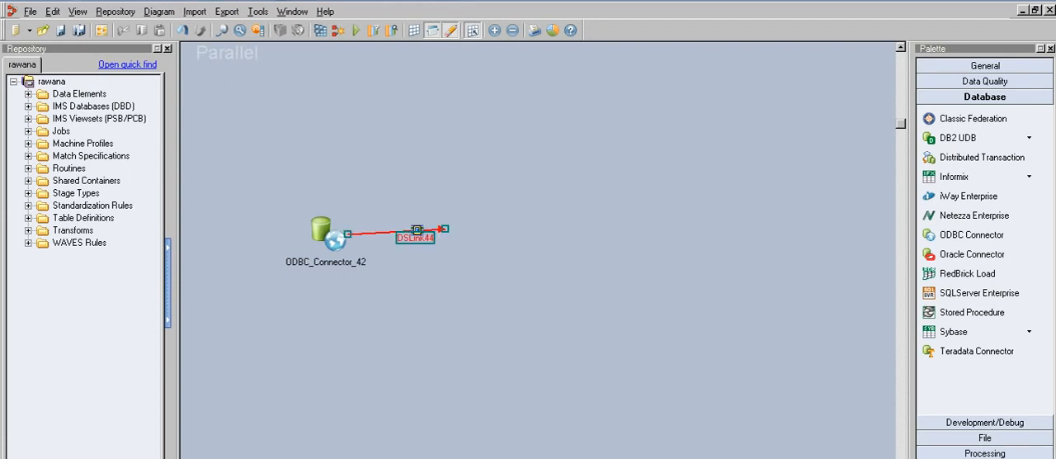
left_click(328, 234)
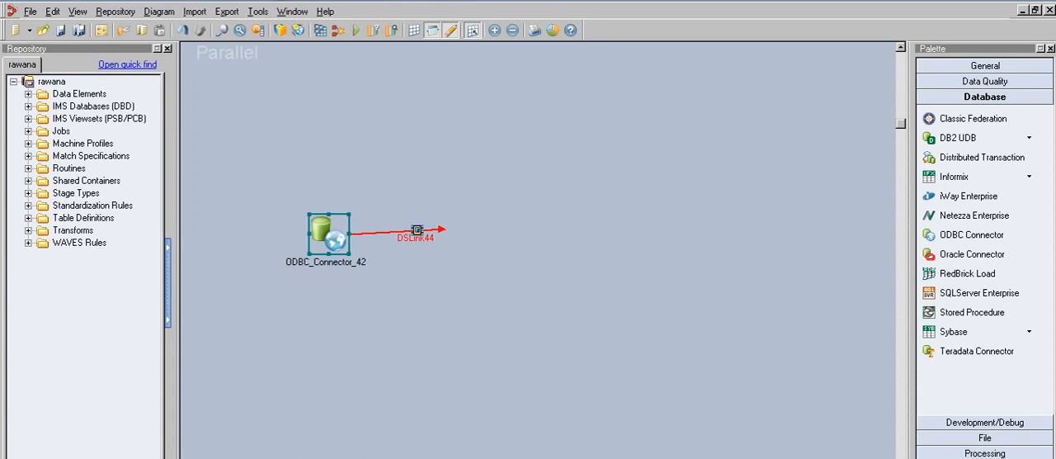
- Draw four more output links from the ODBC connector stage in different directions
left_click_drag(330, 235, 414, 300)
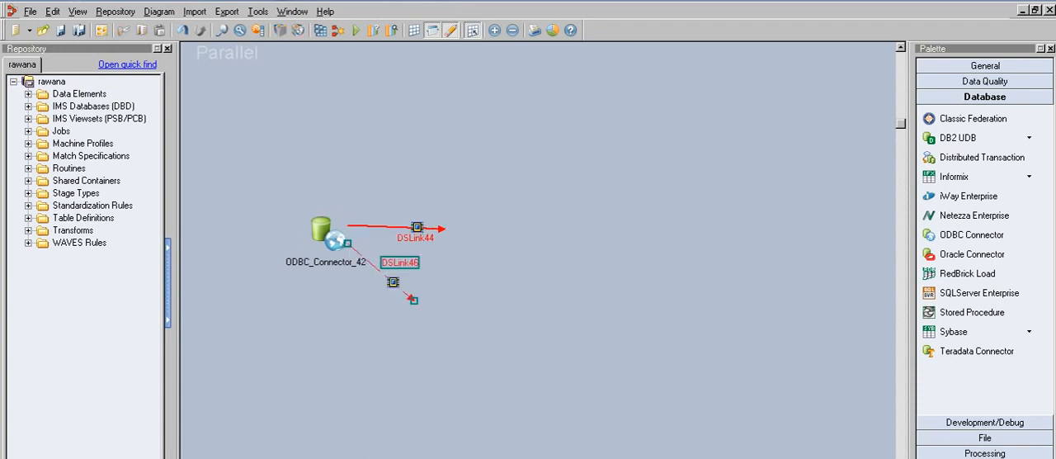
key("Escape")
left_click_drag(328, 248, 353, 320)
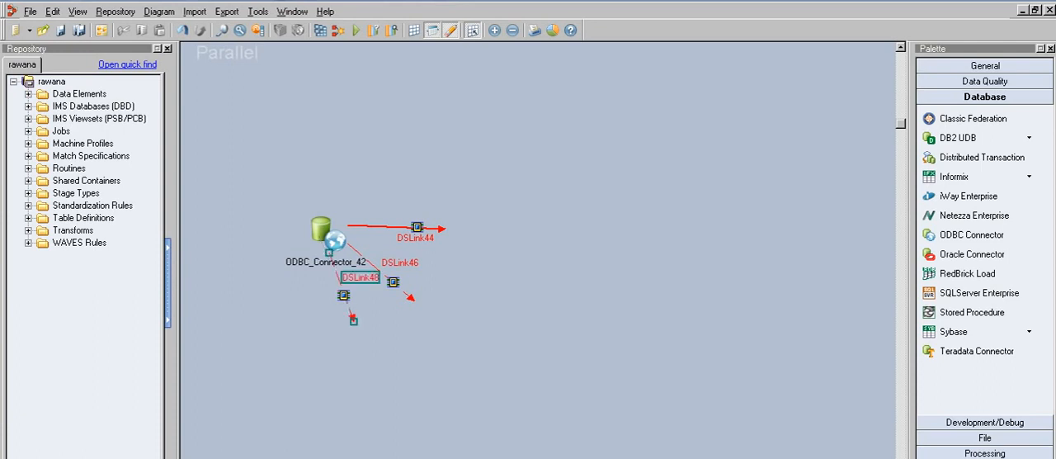
left_click_drag(326, 223, 397, 135)
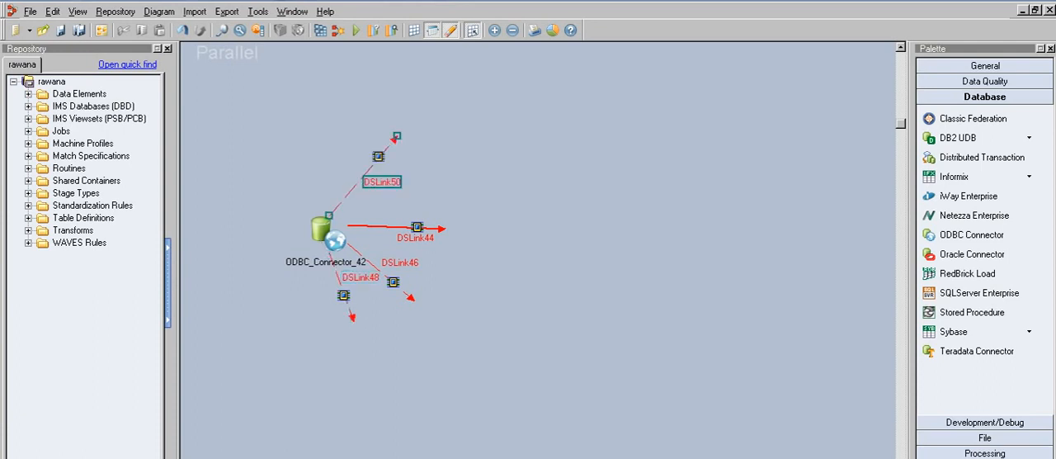
left_click_drag(318, 223, 317, 121)
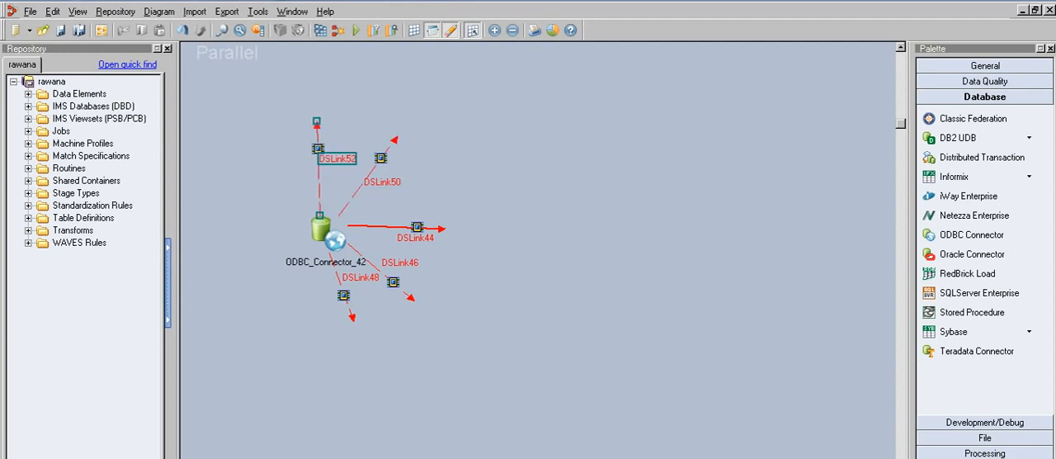
- Try converting the diagonal upper link to a stream link and then to a reference link
right_click(381, 181)
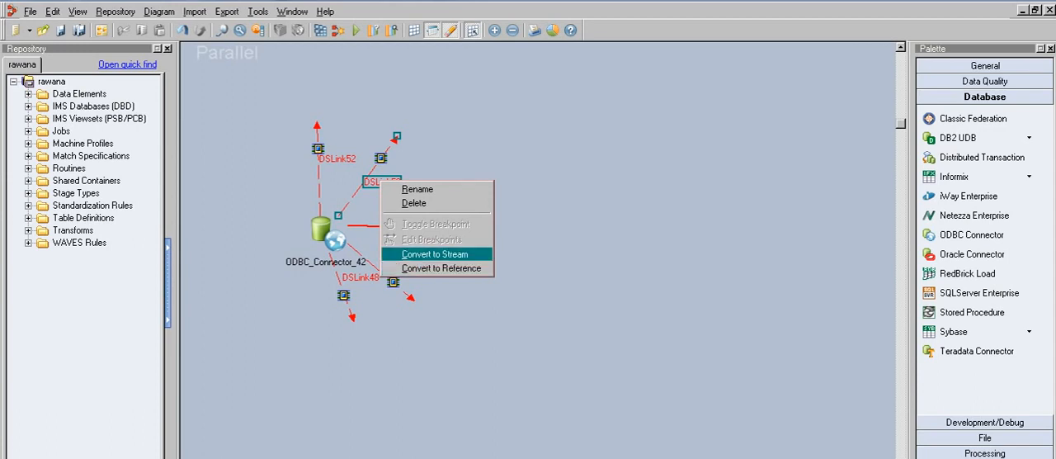
left_click(434, 255)
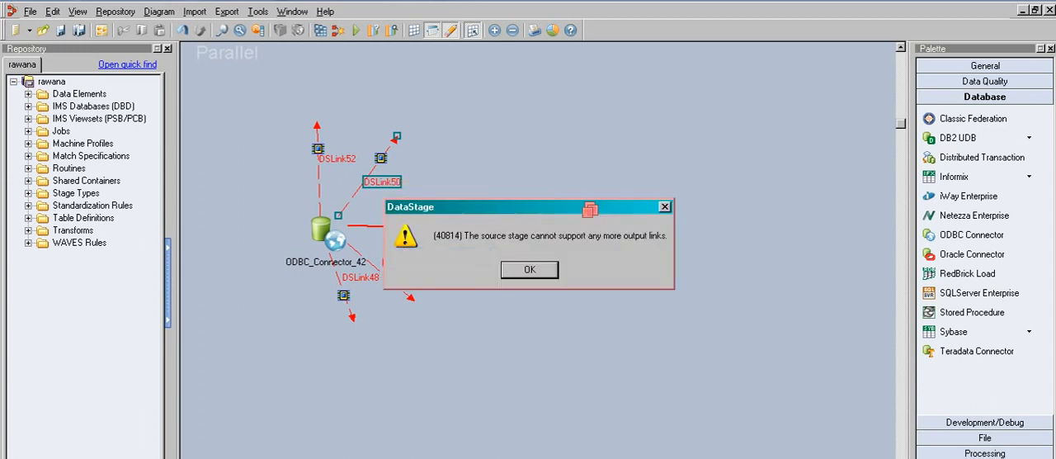
left_click(530, 269)
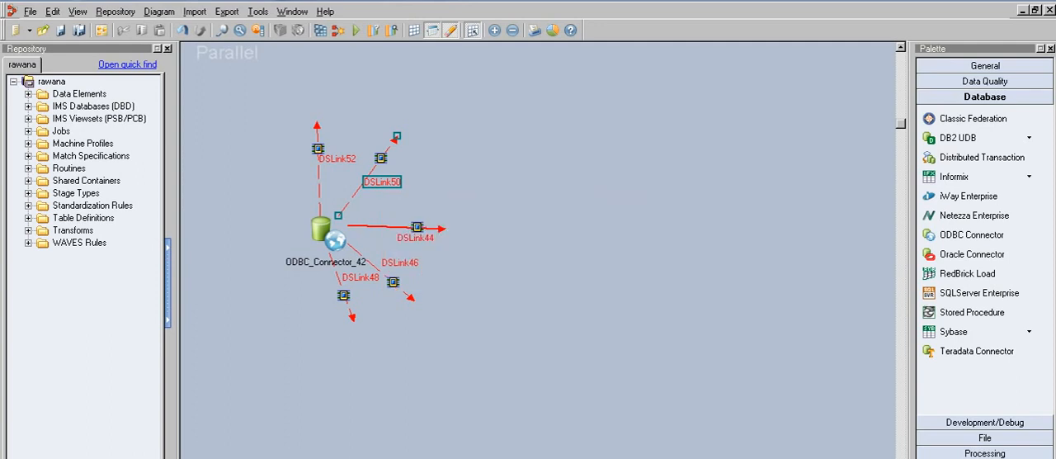
right_click(374, 183)
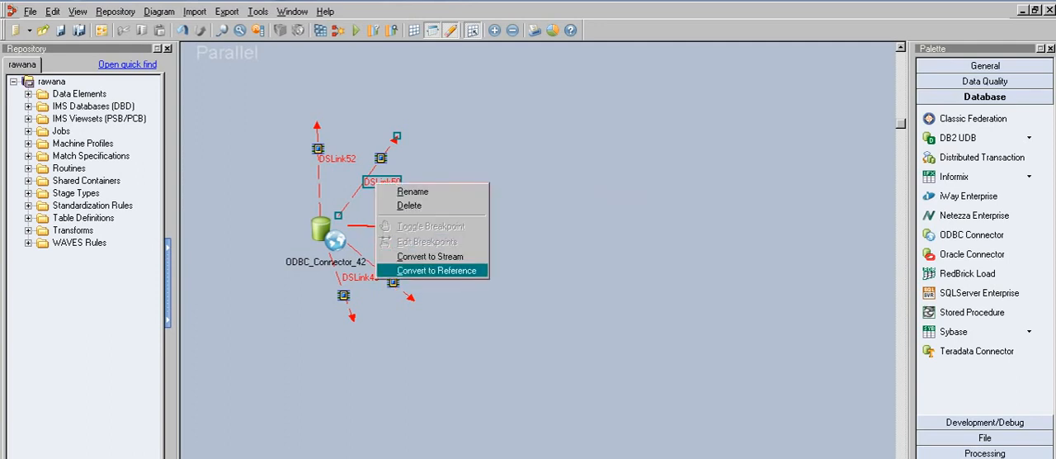
left_click(429, 271)
left_click(530, 270)
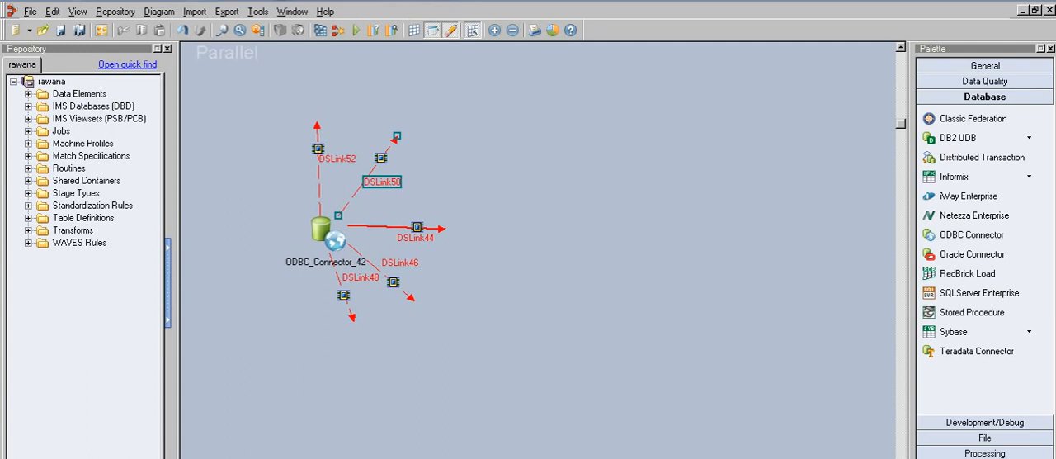
- Remove the extra output links so only the first link to the right stays on the stage
key("ctrl+z")
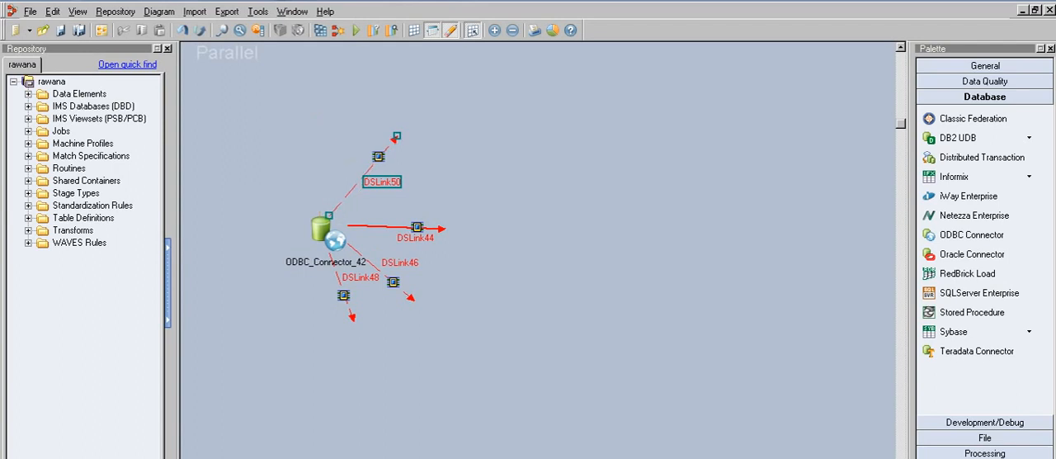
key("Delete")
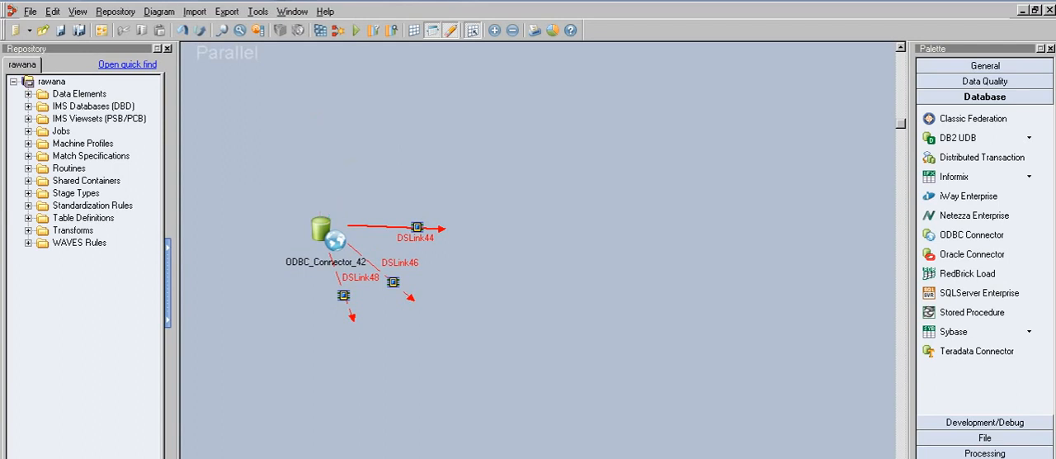
key("ctrl+z")
key("ctrl+z")
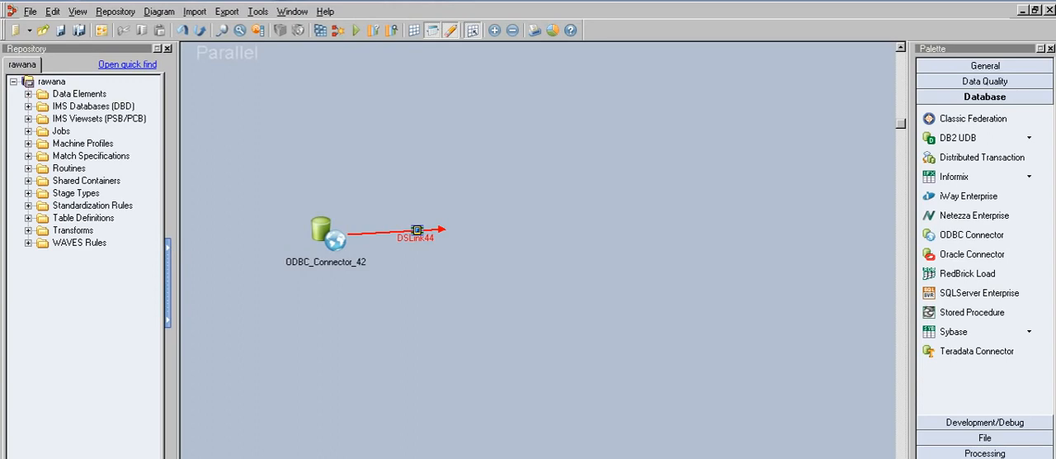
- Open the ODBC connector stage properties, review the connection fields, and set Generate SQL to Yes
double_click(328, 235)
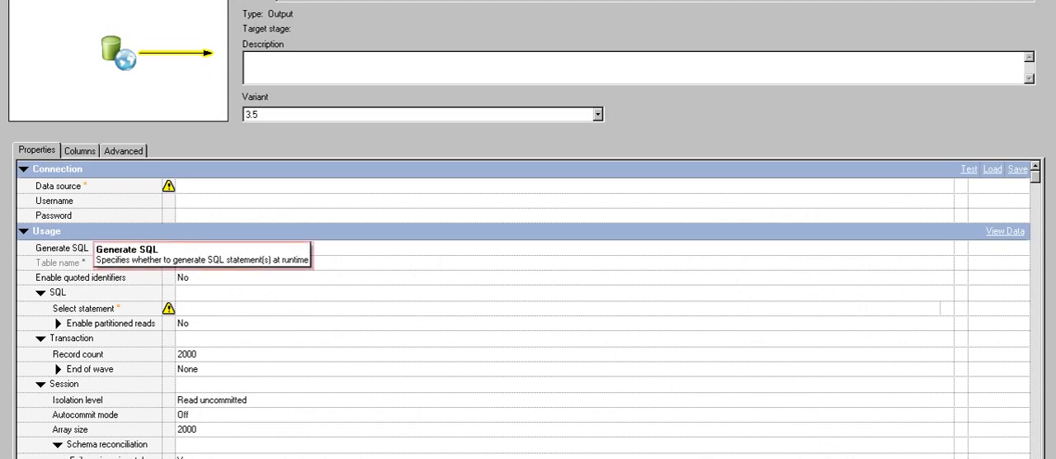
left_click(194, 187)
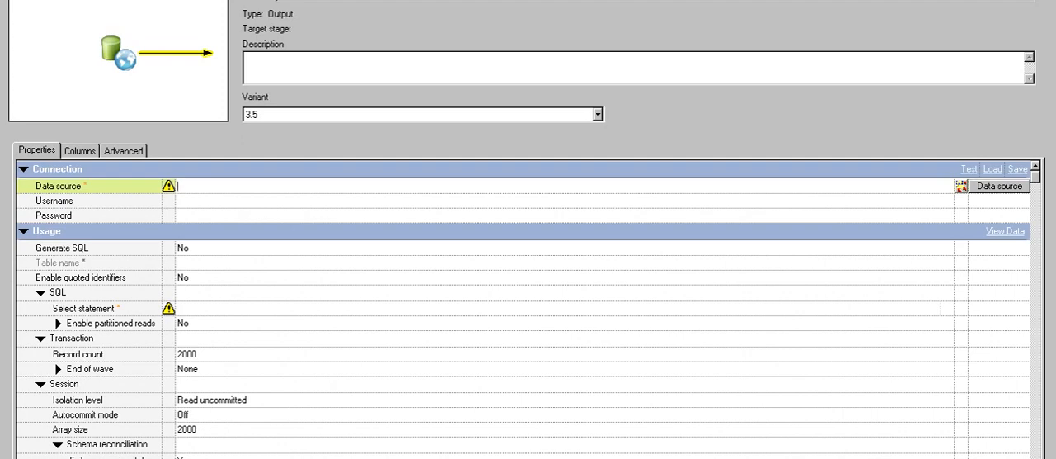
left_click(178, 201)
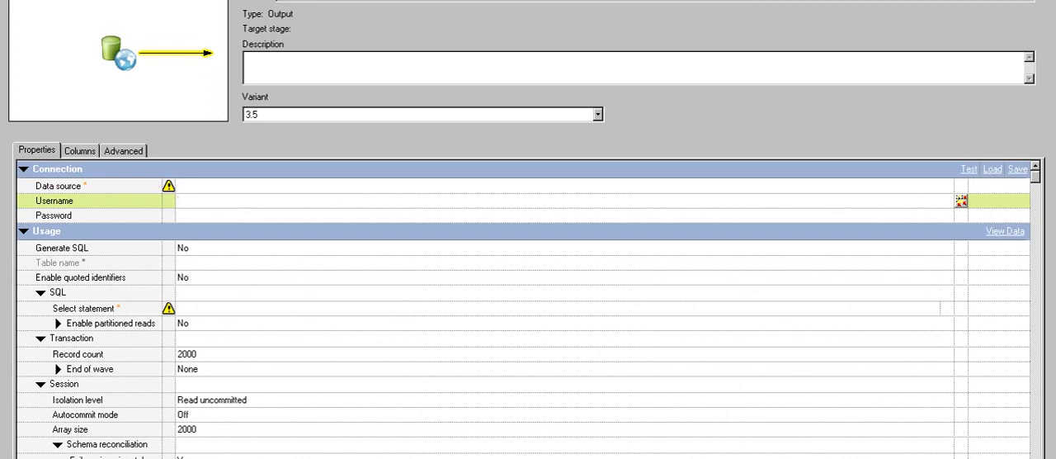
left_click(184, 249)
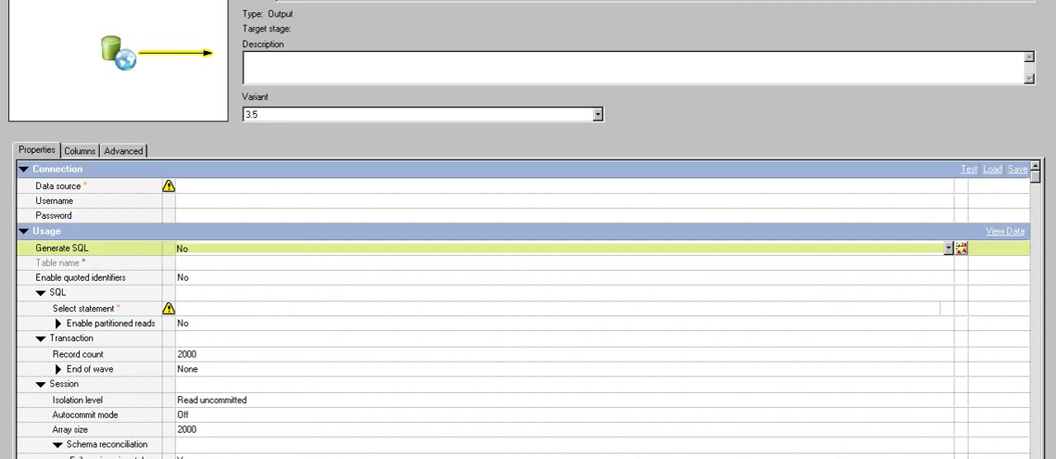
left_click(949, 248)
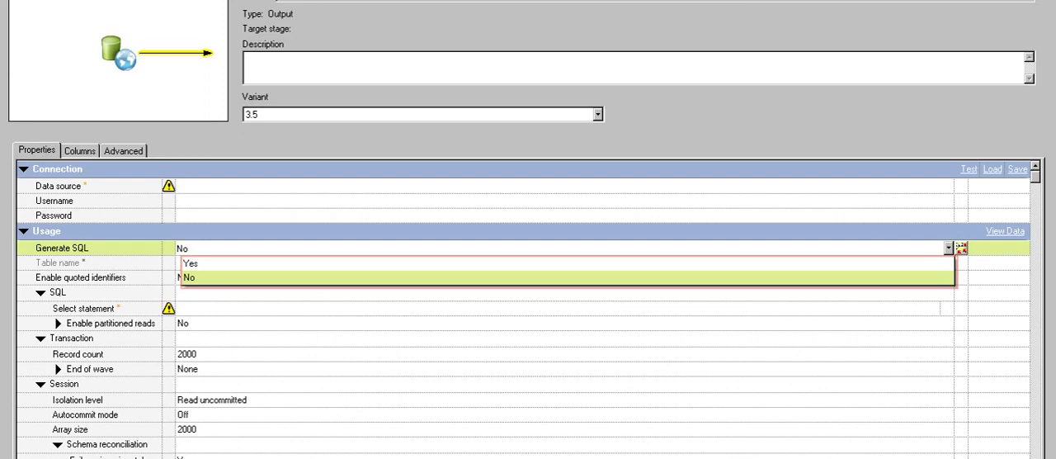
left_click(553, 308)
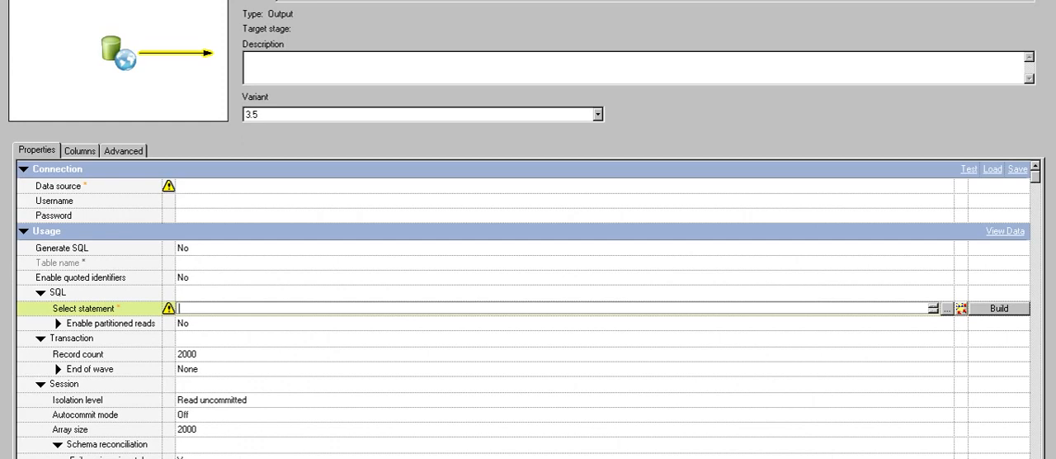
left_click(545, 248)
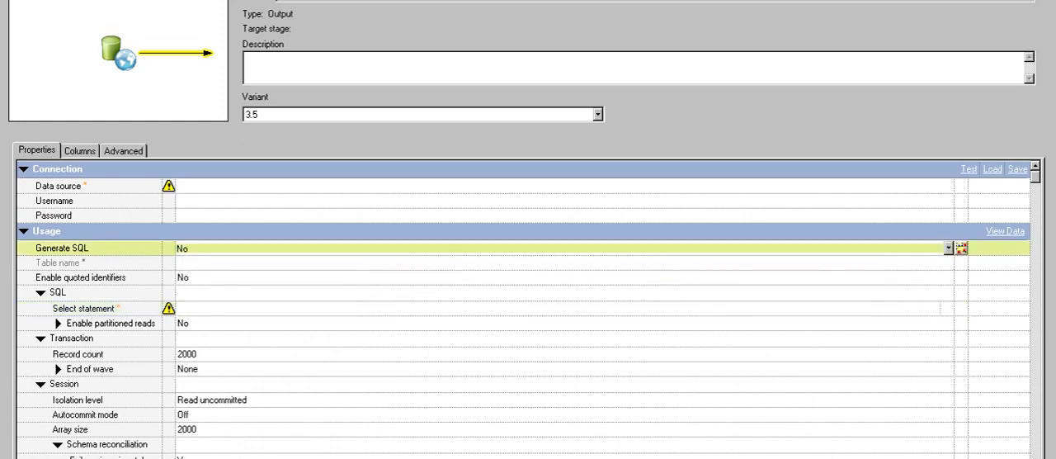
left_click(949, 248)
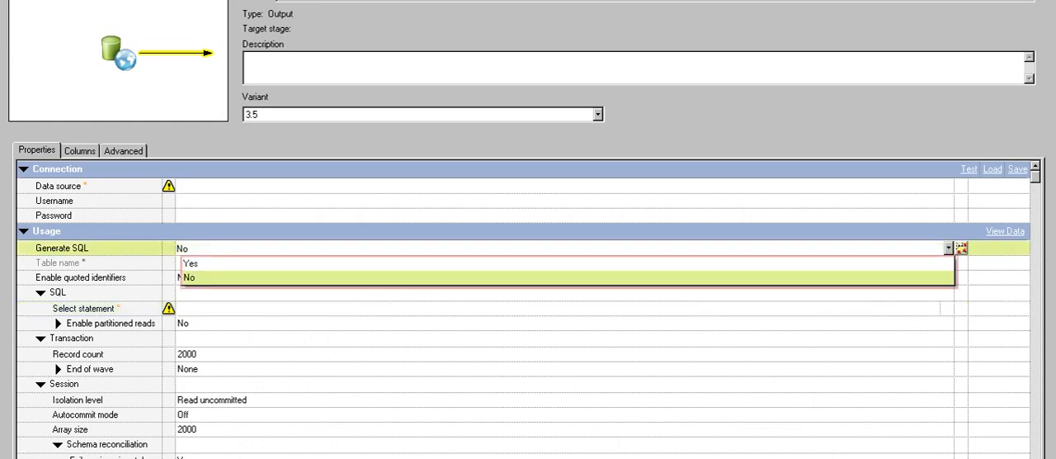
left_click(568, 264)
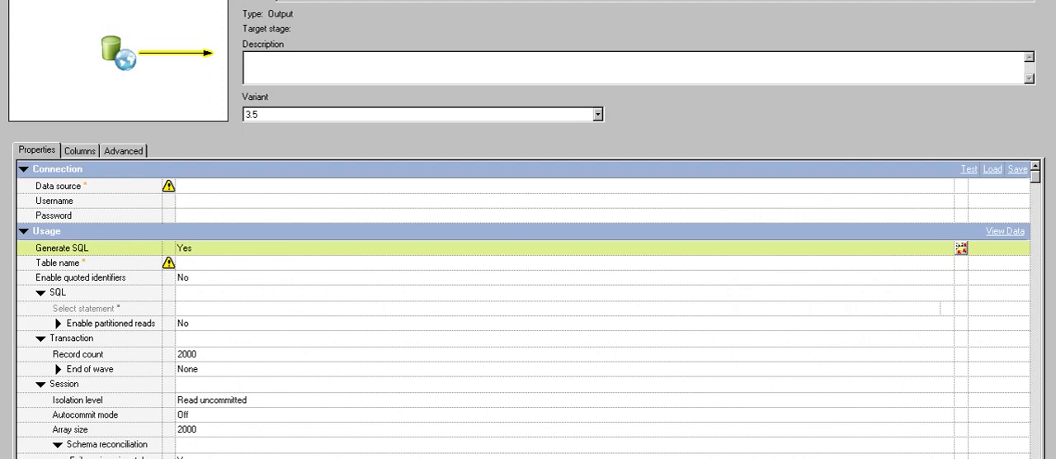
- Set the ODBC connector's Data source to oracle
left_click(217, 263)
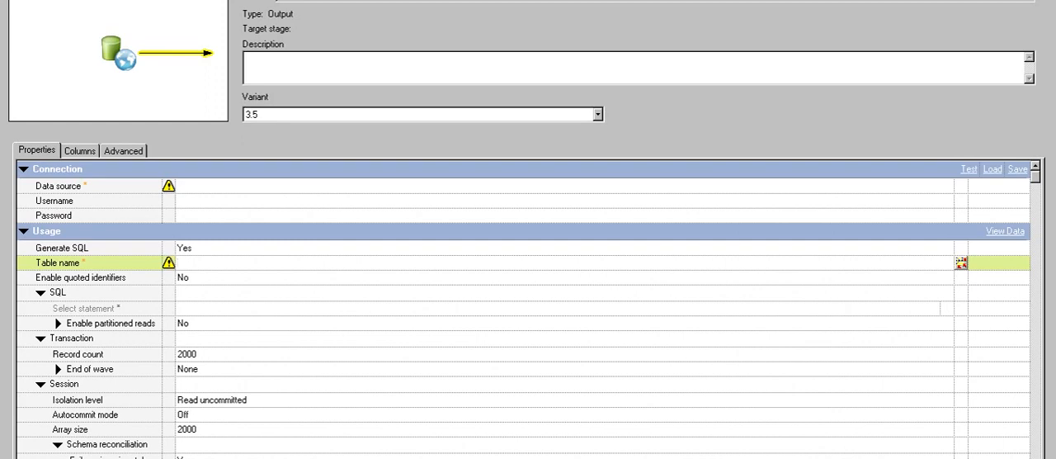
left_click(80, 151)
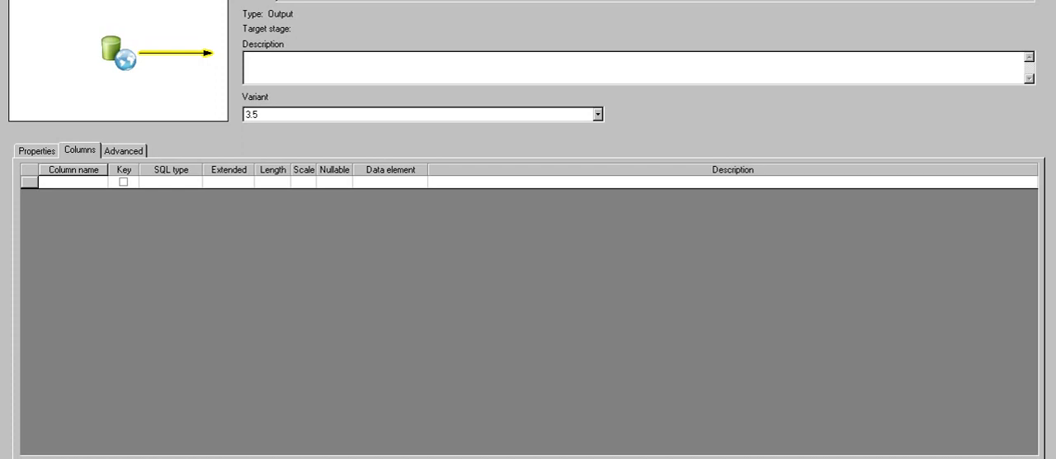
left_click(37, 151)
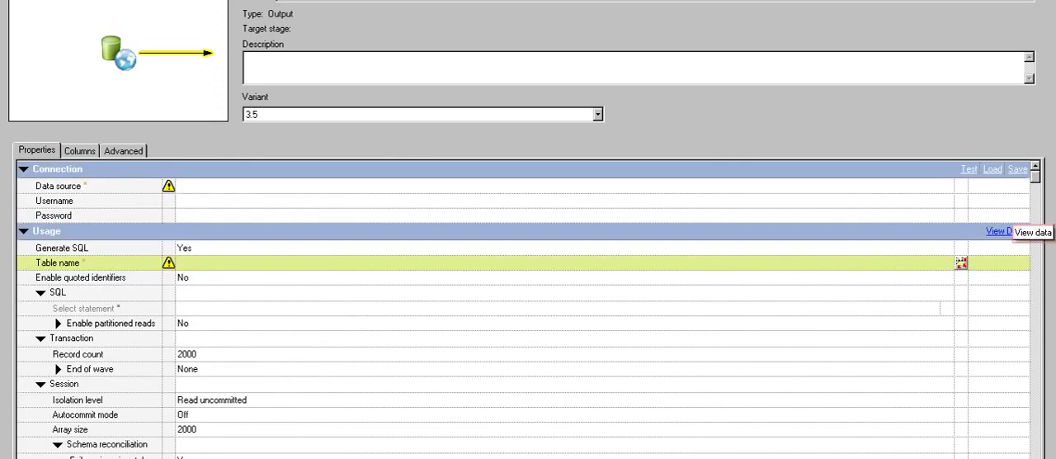
left_click(179, 186)
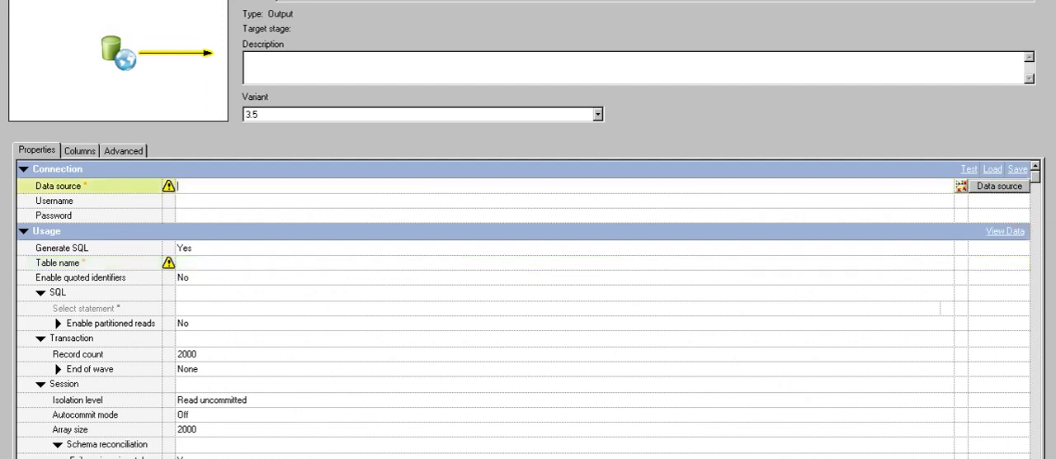
type("oracle")
left_click(178, 200)
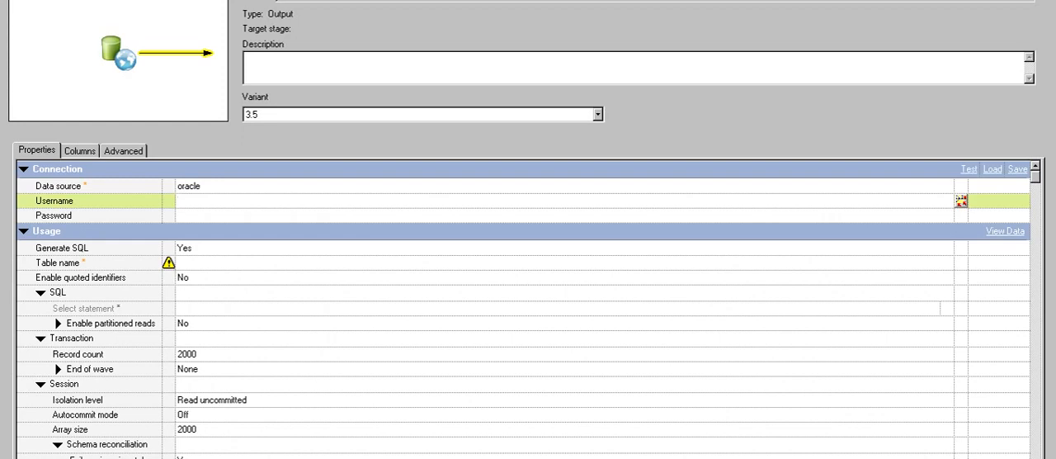
- Enter the database username and the account password in the connection properties
type("scott")
key("Tab")
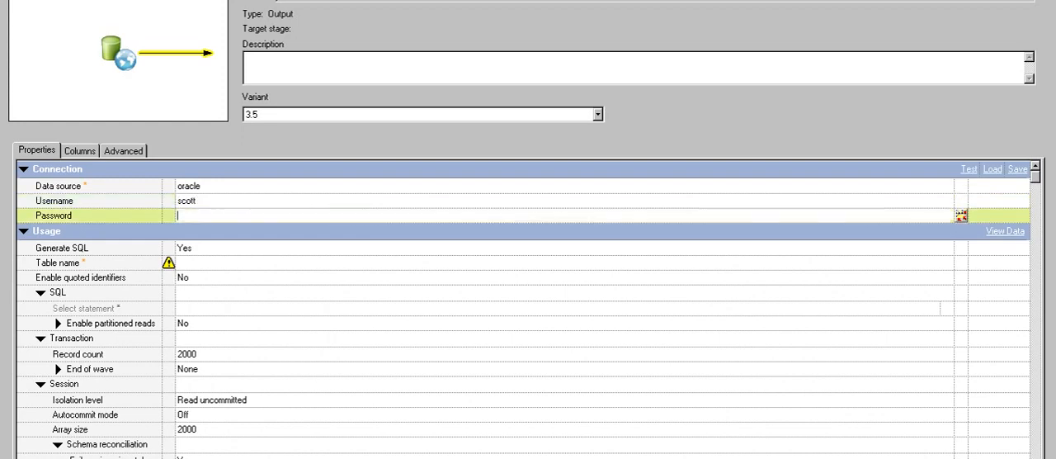
type("tiger")
key("Tab")
- Set the Table name to hr.regions
left_click(198, 323)
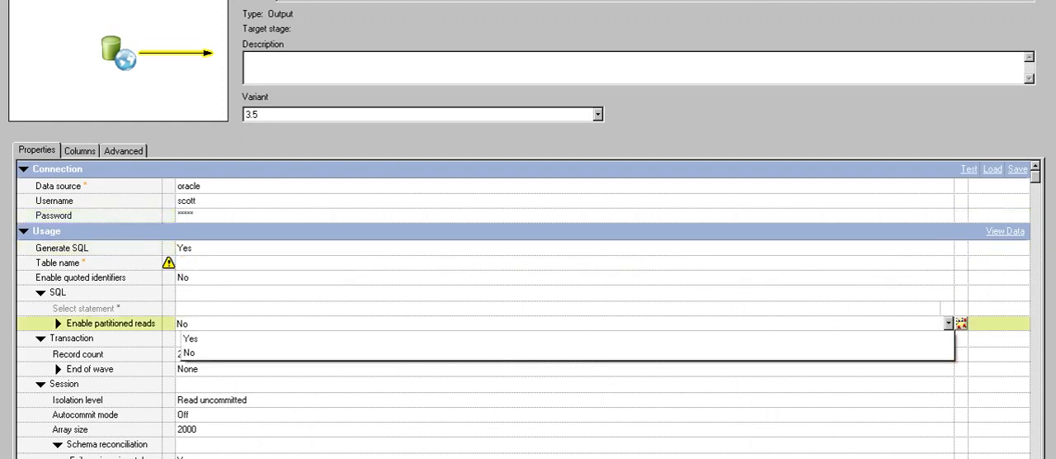
left_click(198, 263)
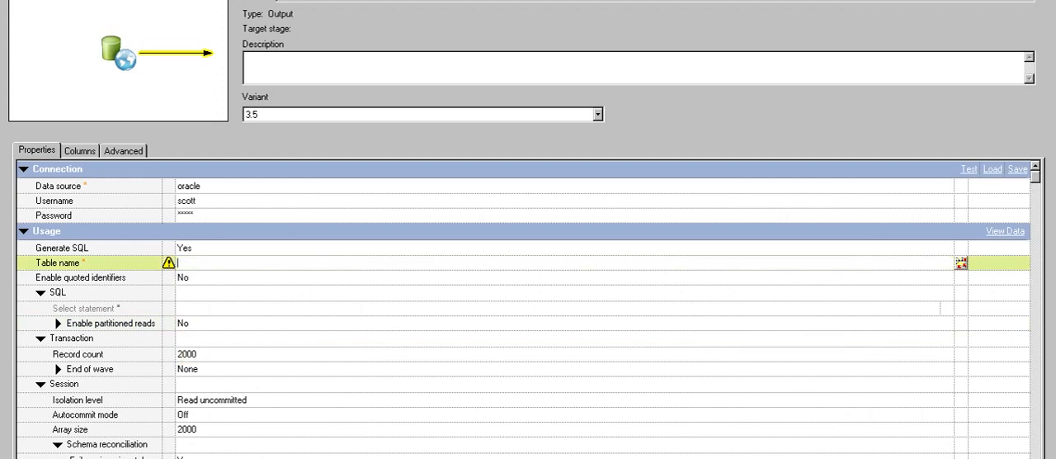
type("hr.regions")
left_click(214, 293)
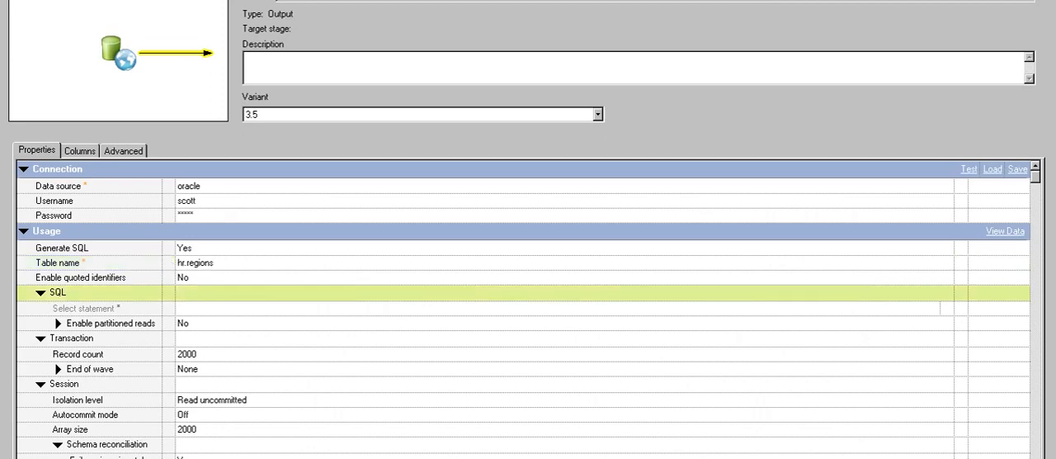
- Load the HR.REGIONS table definition and select all its columns for the output link
left_click(80, 151)
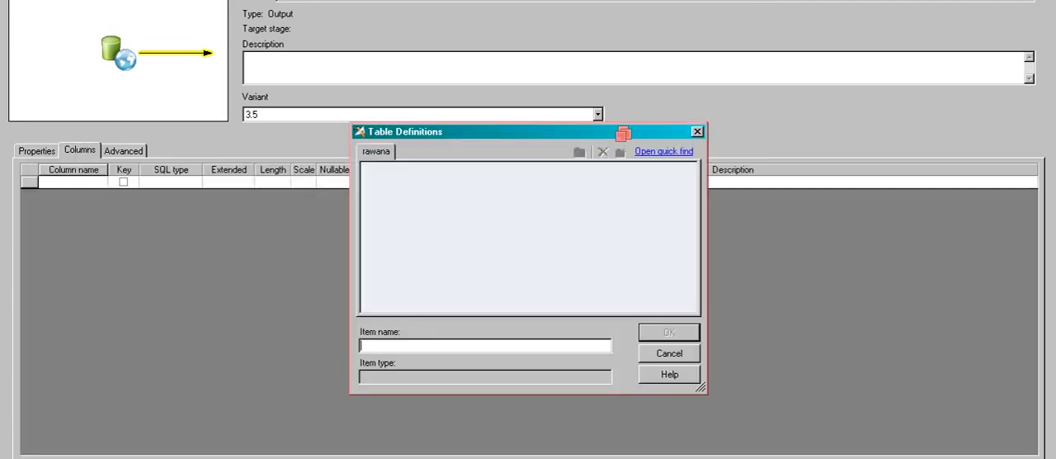
left_click(477, 305)
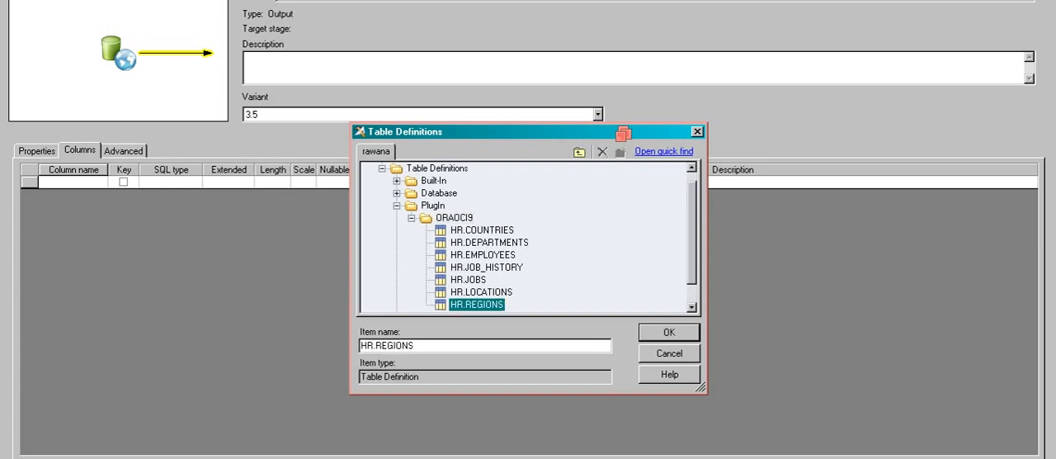
key("Return")
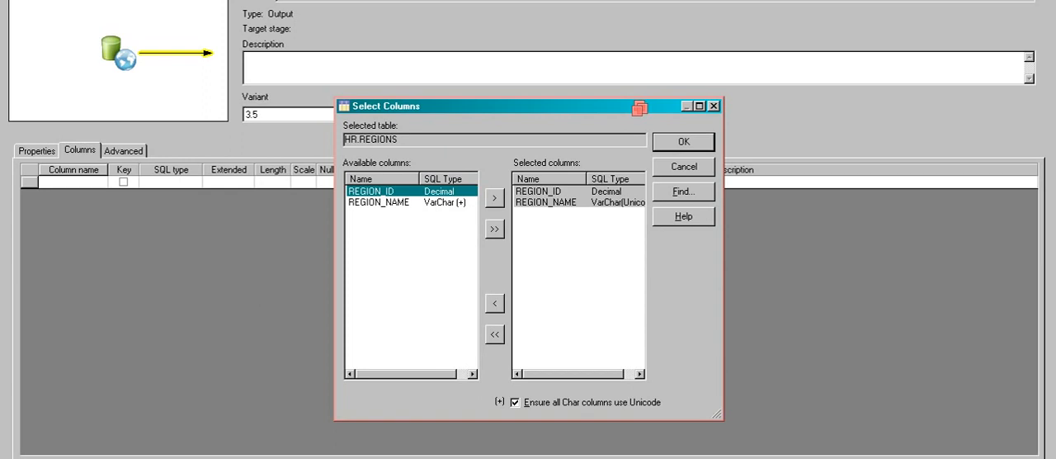
left_click(684, 142)
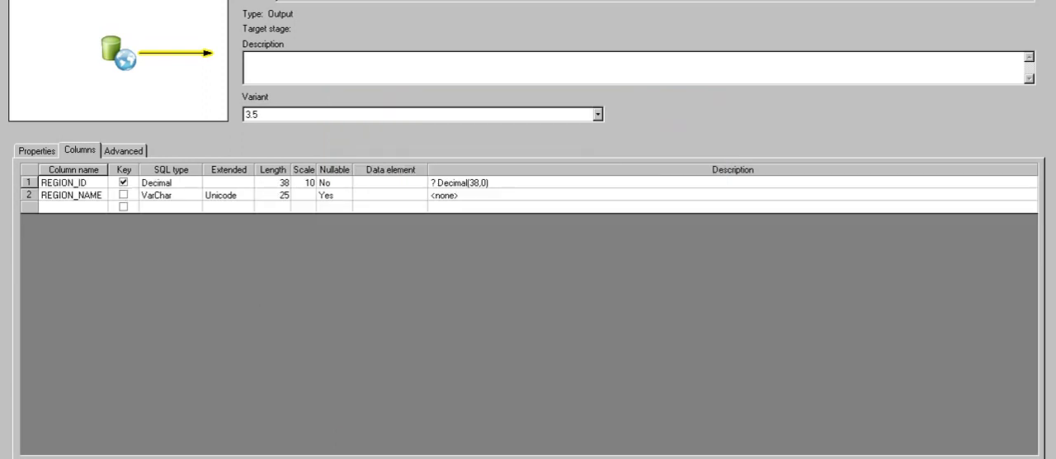
- Try to view the data through the connector, dismiss the error and close the stage properties
left_click(37, 151)
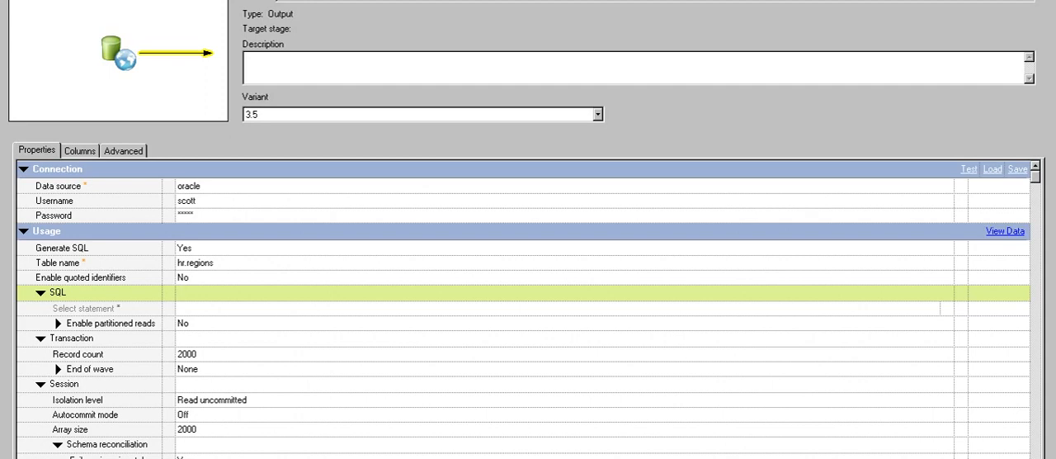
left_click(1002, 231)
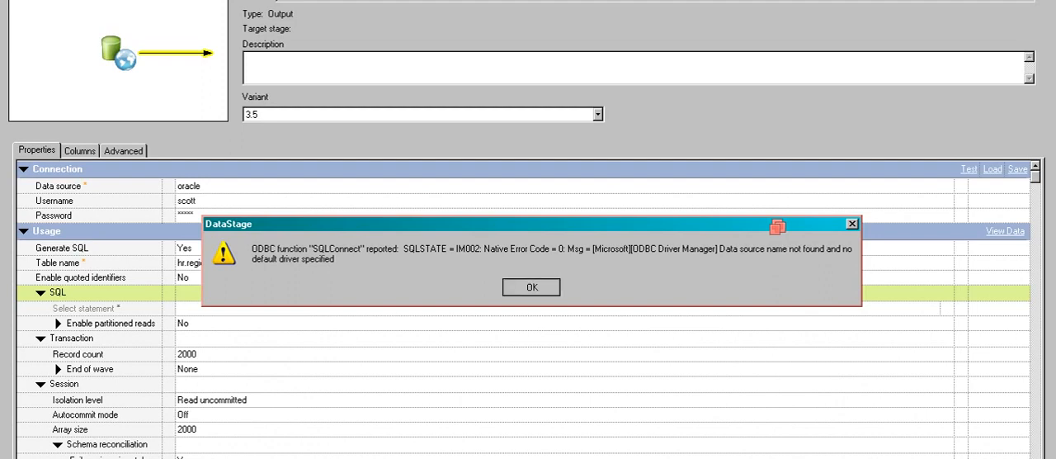
left_click(531, 286)
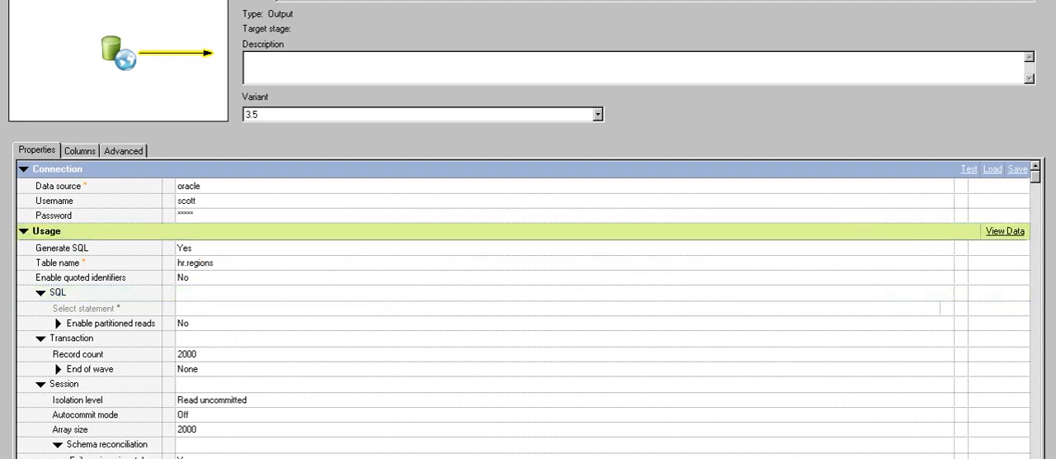
key("Return")
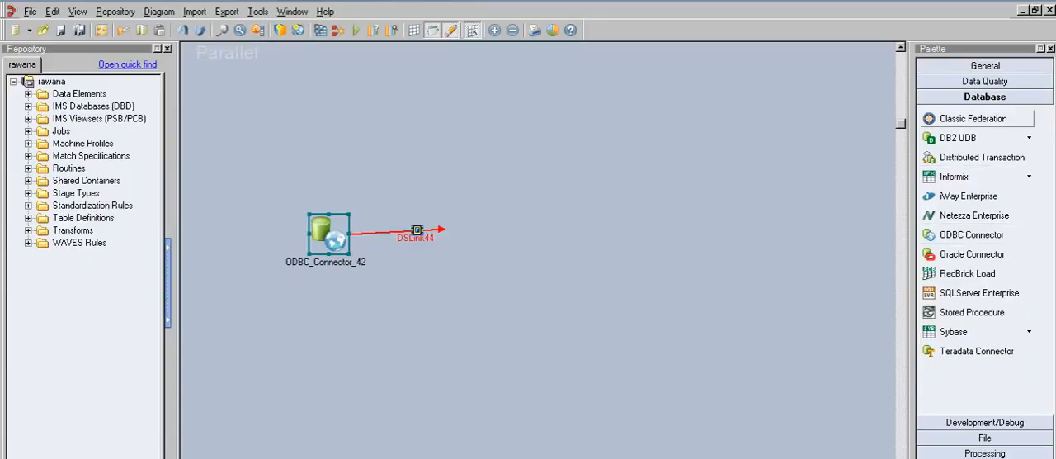
- Add a Sequential File stage to the canvas above the ODBC connector
left_click(985, 437)
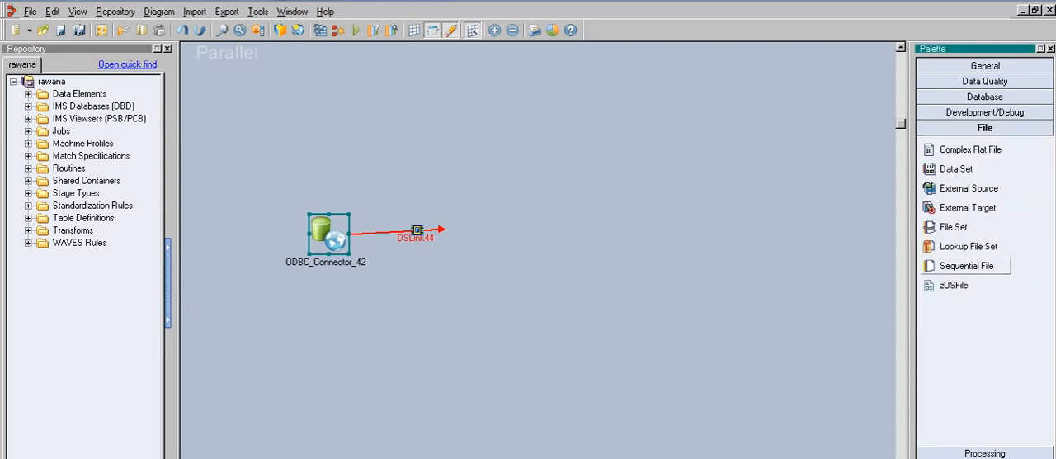
left_click_drag(965, 265, 273, 141)
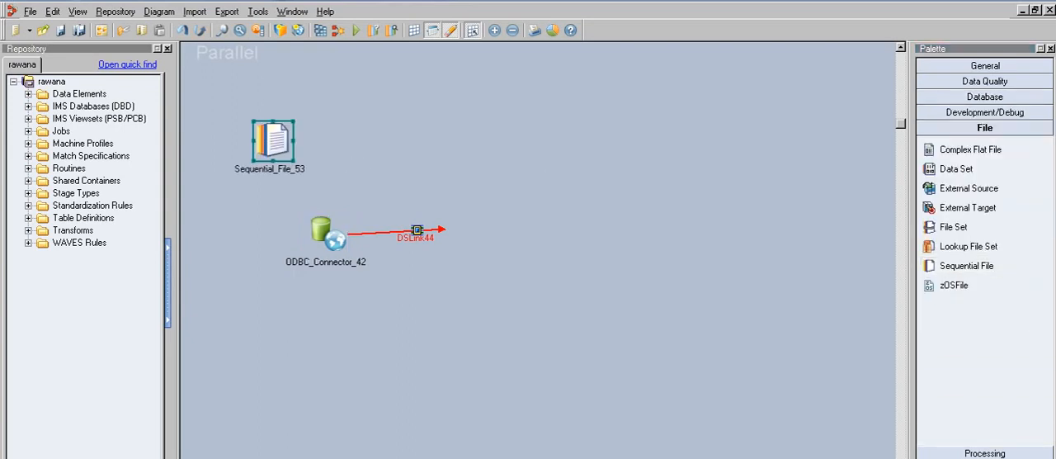
- Delete the ODBC connector's existing output link DSLink44
mouse_move(444, 229)
key("Delete")
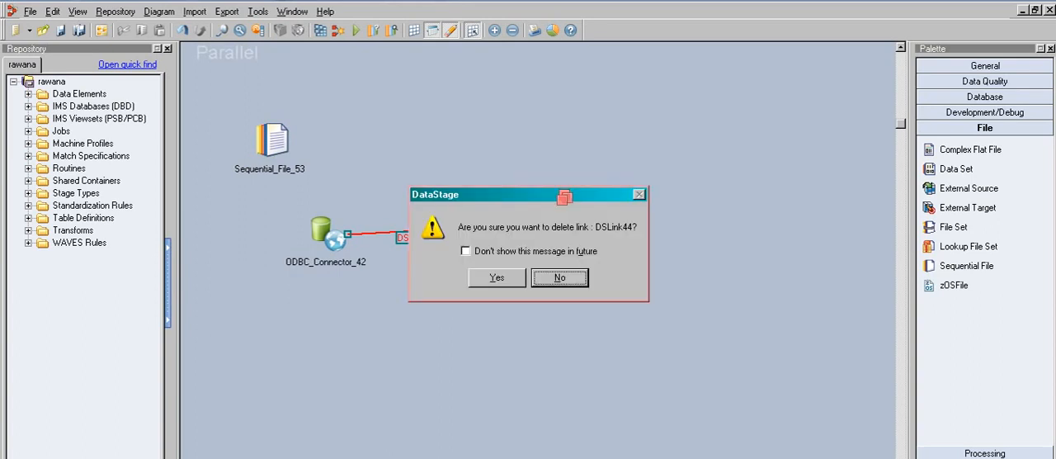
key("Left")
key("Return")
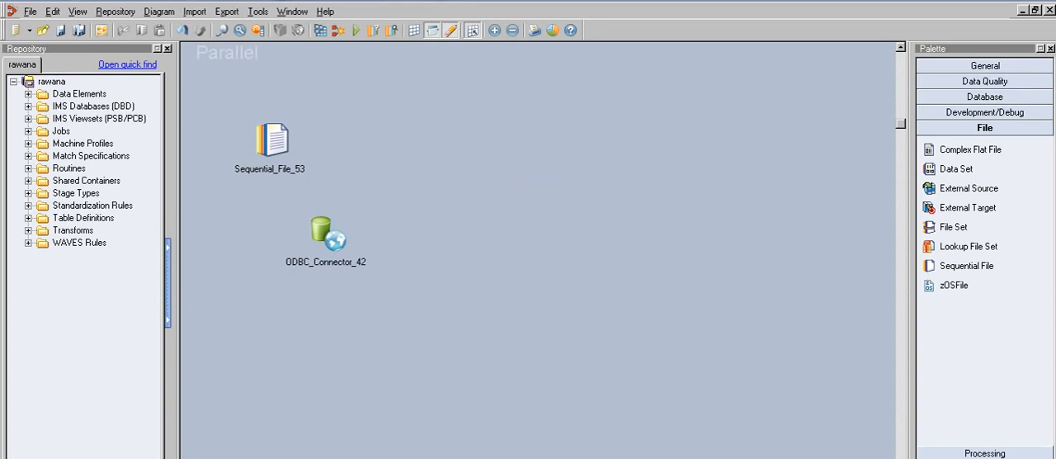
- Link the Sequential File stage into the ODBC connector and draw a diagonal output link from the connector
mouse_move(272, 142)
left_mouse_down()
mouse_move(295, 210)
mouse_move(324, 224)
mouse_move(328, 216)
left_mouse_up()
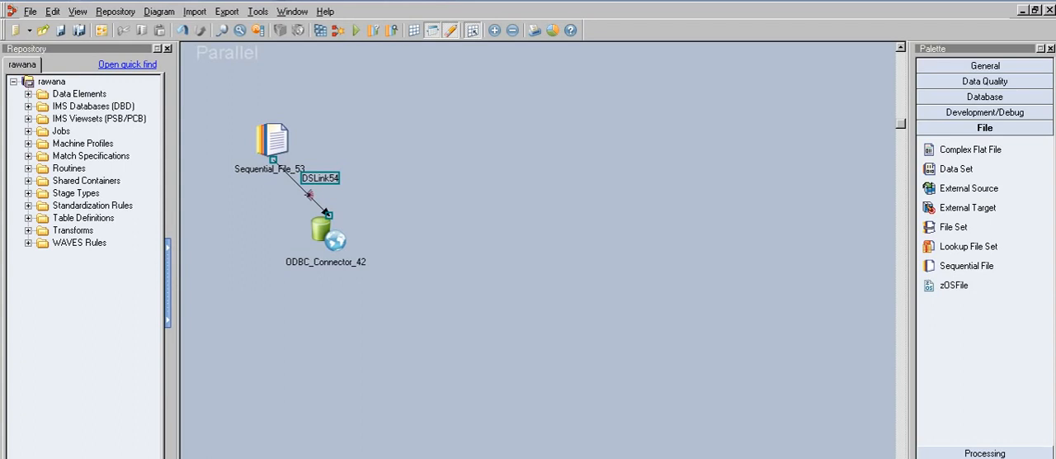
left_click_drag(330, 237, 427, 295)
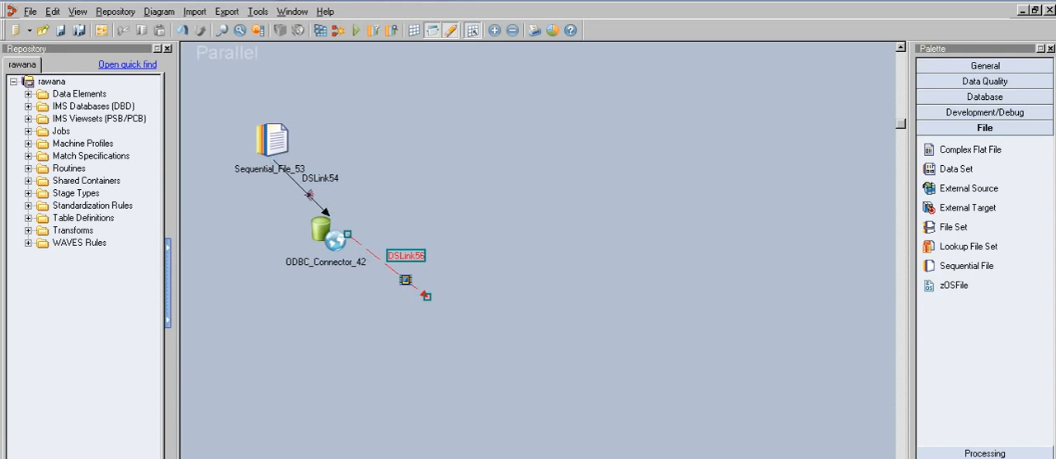
- Try converting the new diagonal output link to a stream link
right_click(397, 256)
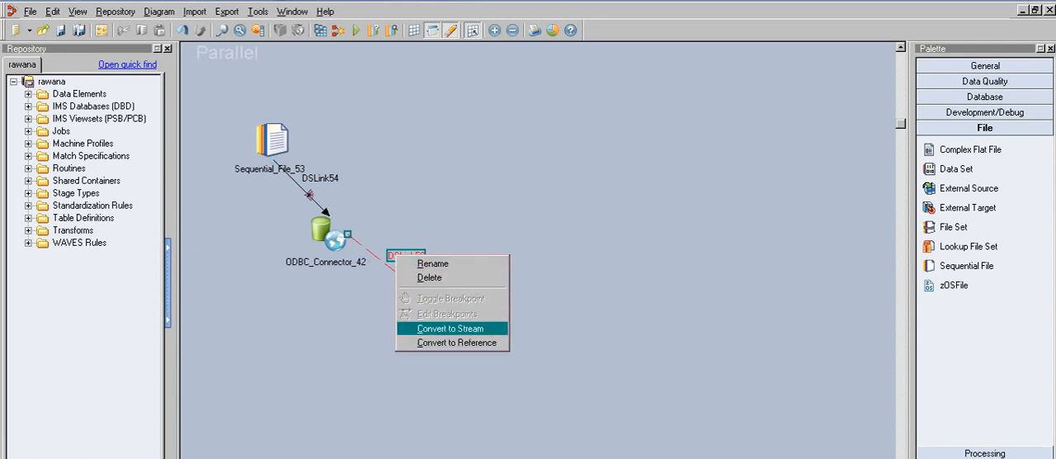
left_click(451, 328)
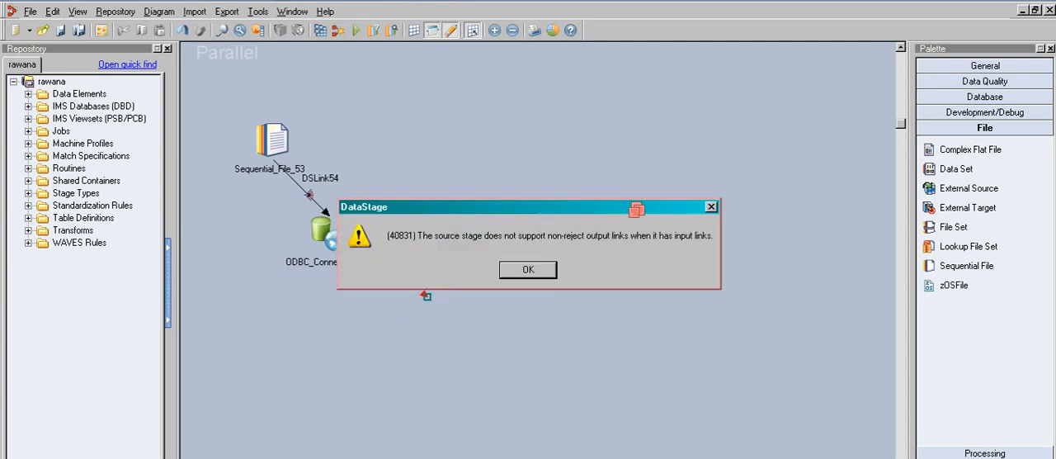
key("Return")
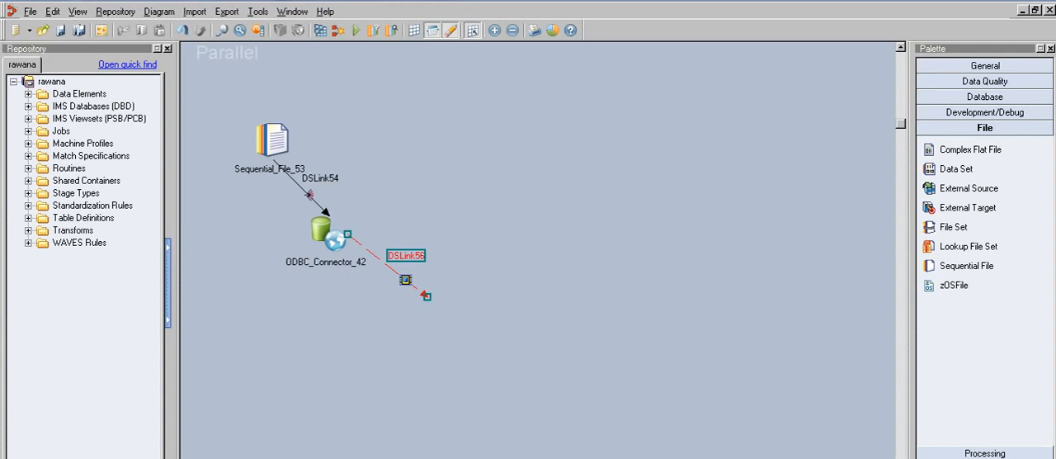
- Draw three more output links from the ODBC connector downward, upward and diagonally
mouse_move(330, 242)
left_mouse_down()
mouse_move(342, 363)
mouse_move(341, 353)
left_mouse_up()
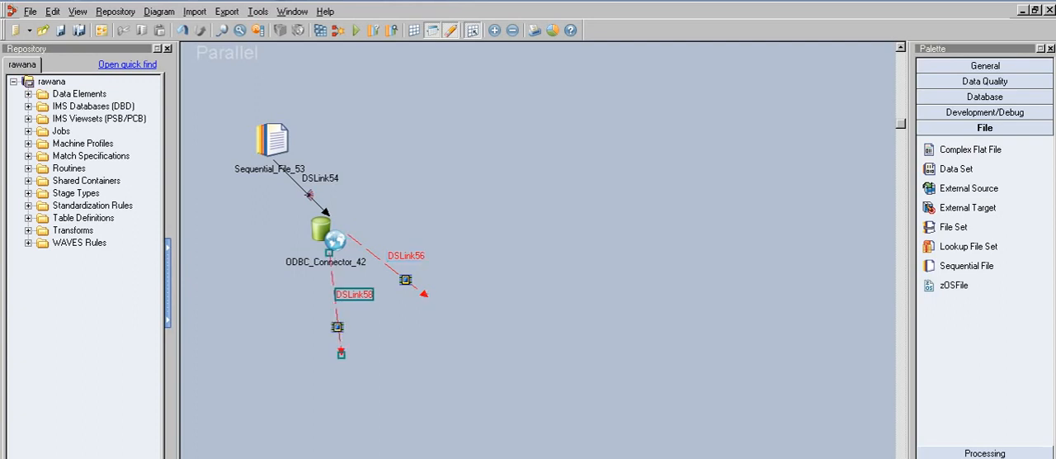
mouse_move(330, 239)
left_mouse_down()
mouse_move(446, 108)
mouse_move(434, 183)
left_mouse_up()
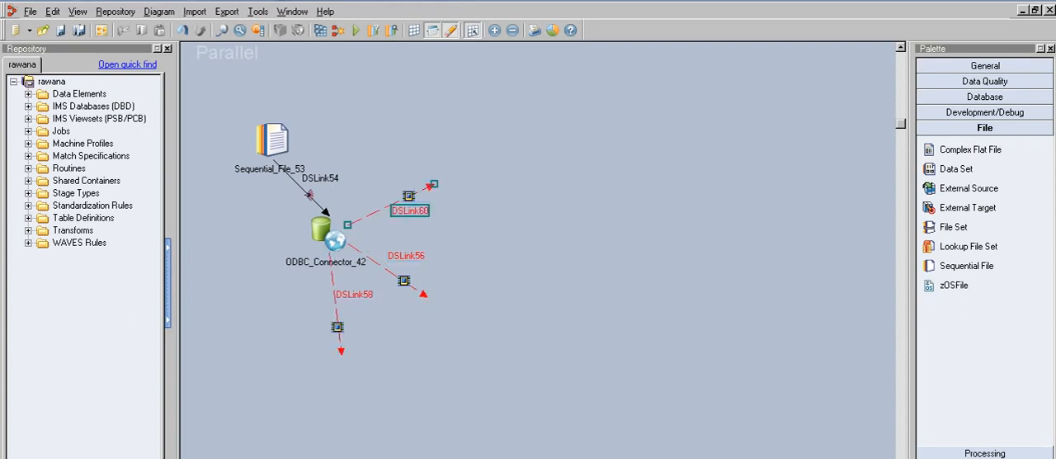
left_click_drag(334, 241, 375, 313)
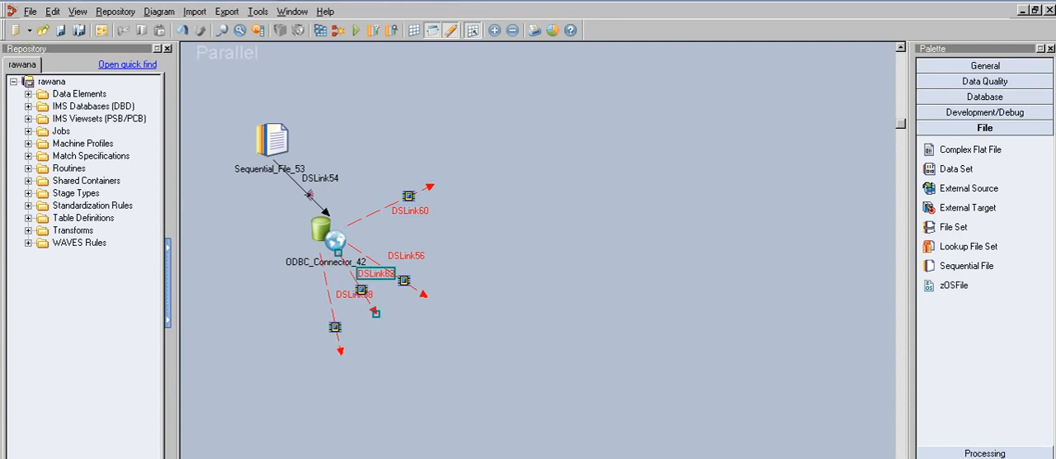
- Try converting the upper output link DSLink60 to a reference link
left_click(487, 305)
left_click(408, 198)
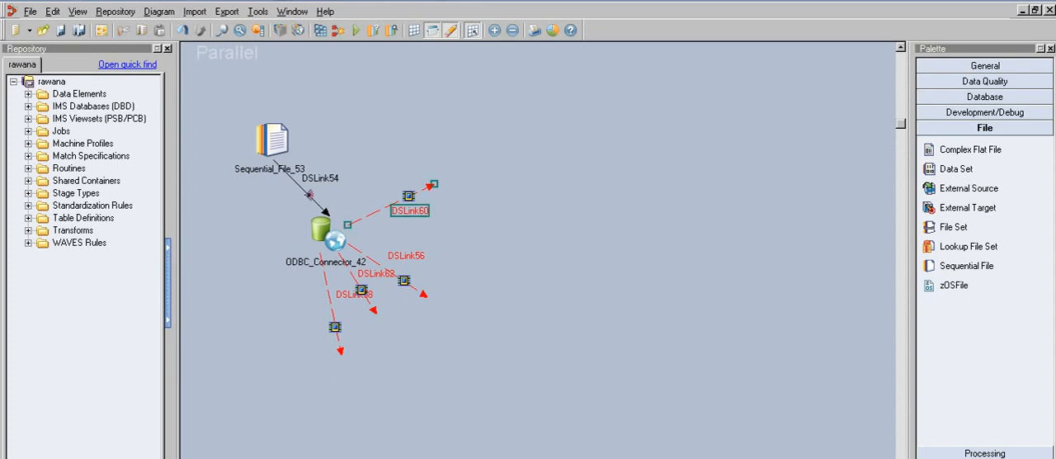
right_click(409, 198)
left_click(468, 281)
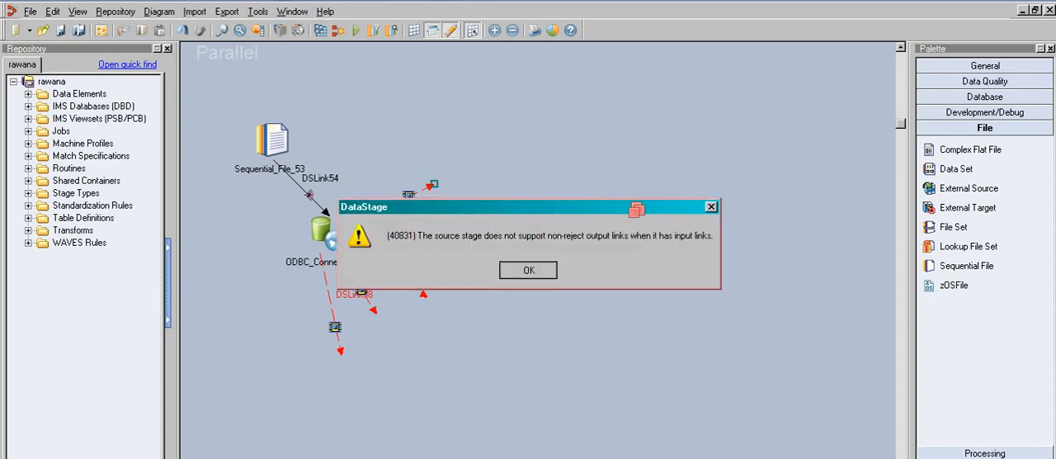
key("Return")
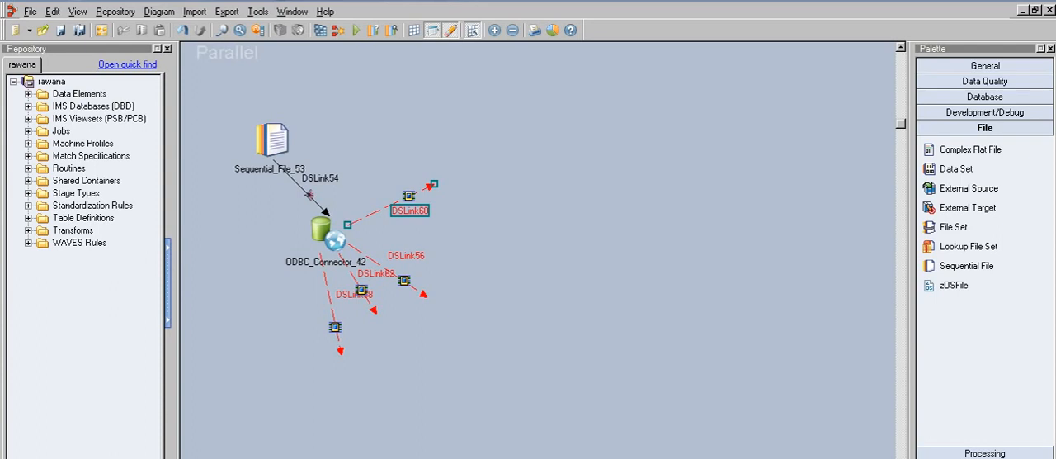
- Review the connector's input link partitioning type options and browse the palette's stage groups
double_click(326, 232)
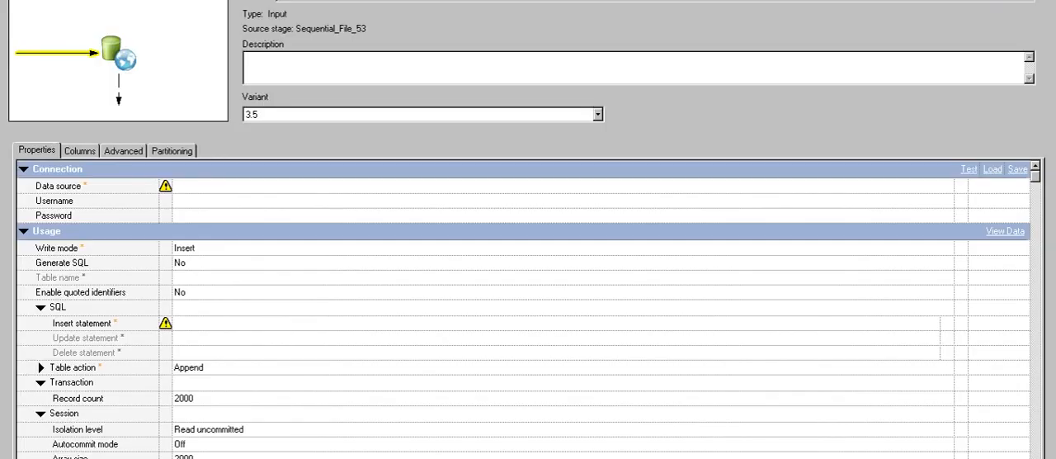
left_click(172, 151)
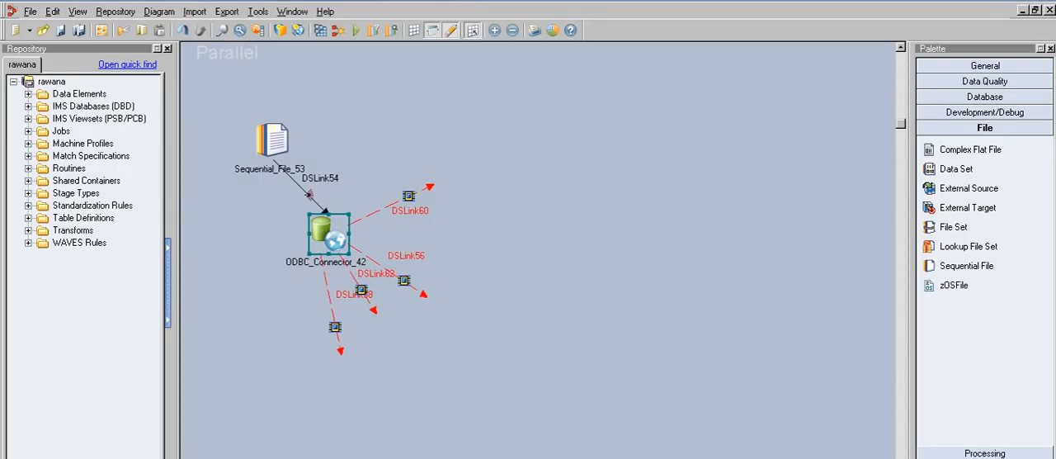
double_click(328, 235)
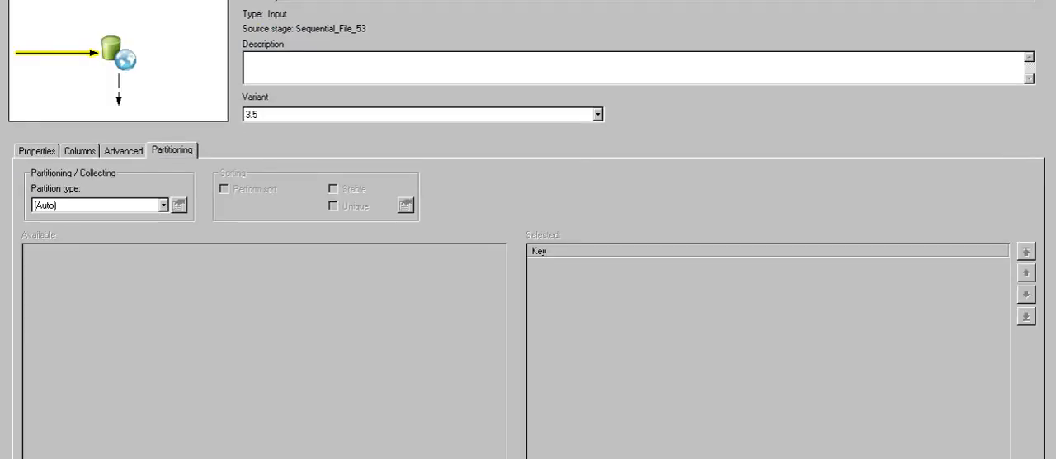
left_click(163, 205)
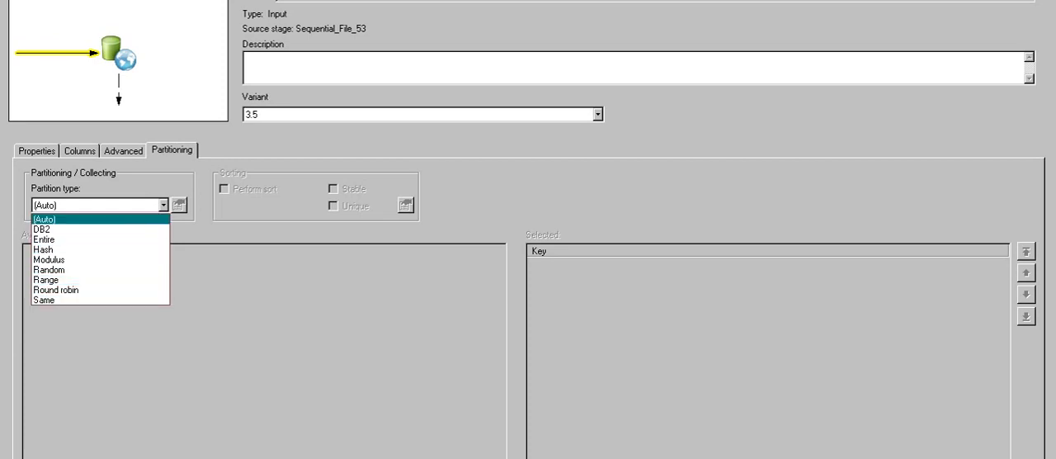
left_click(50, 228)
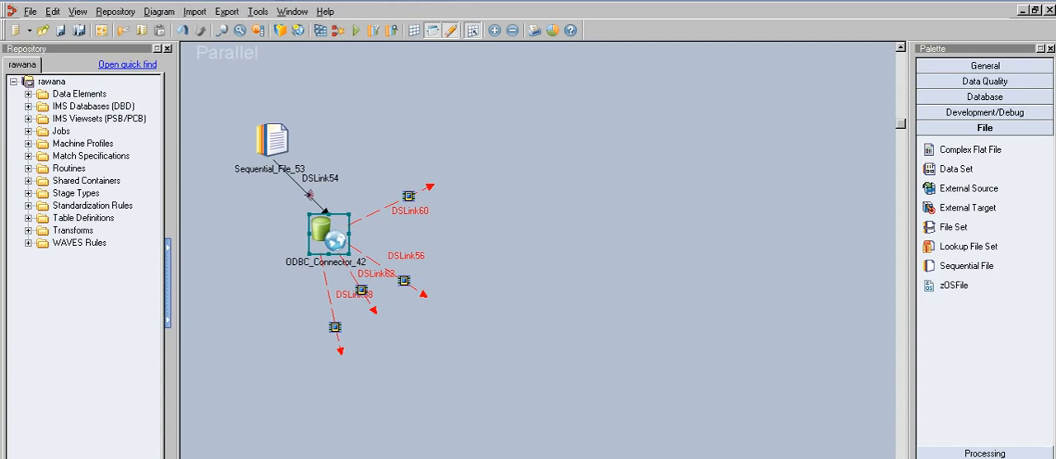
left_click(985, 112)
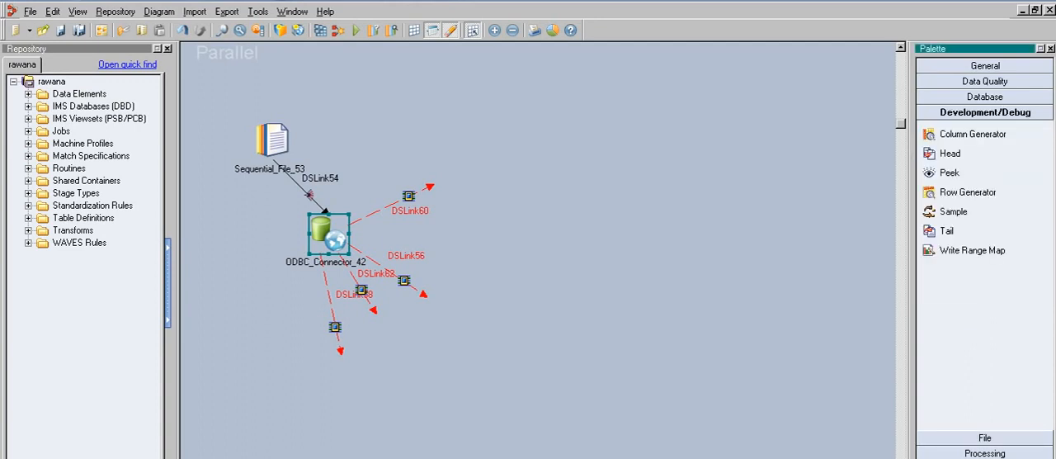
left_click(985, 97)
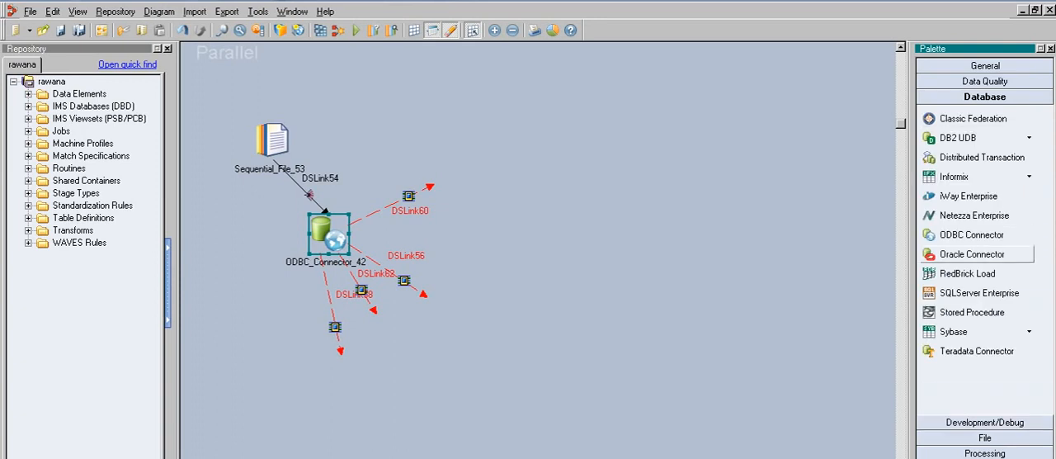